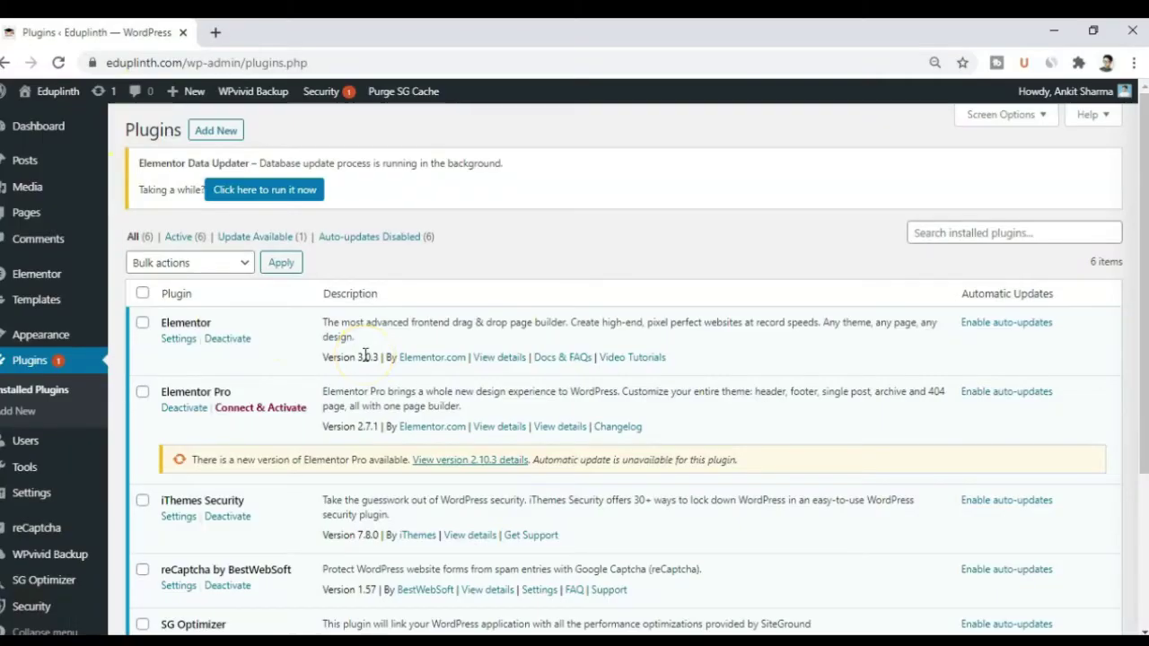
- Search Add Plugins for 'WP user fromtend', then install and activate WP User Frontend
click(213, 135)
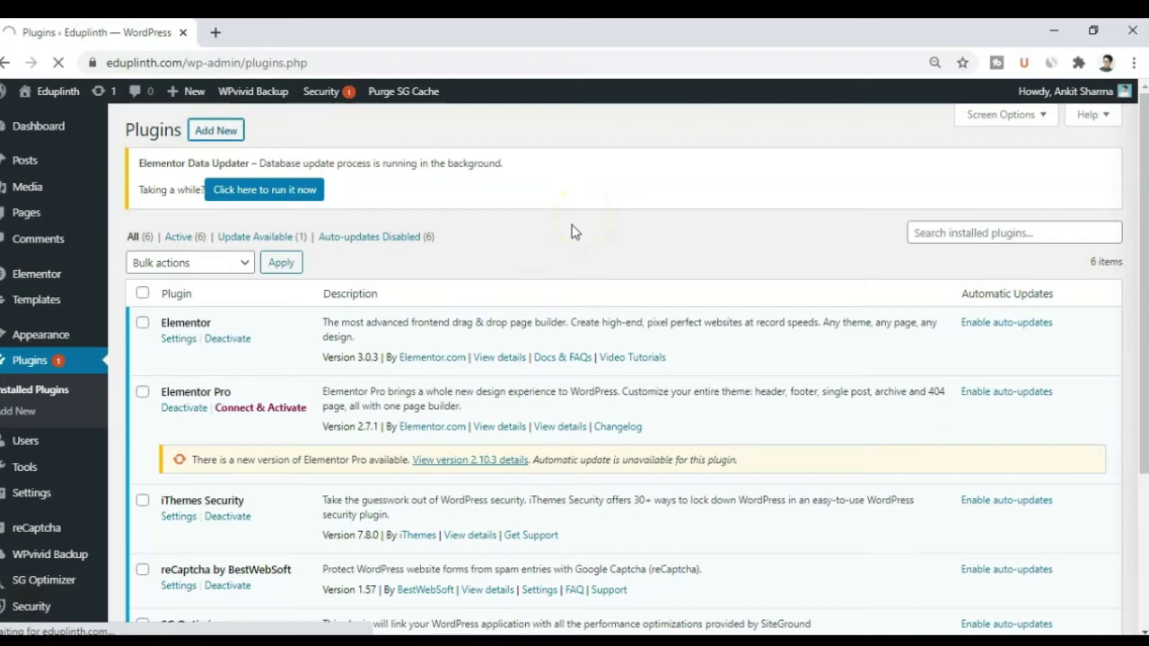
click(970, 243)
text(WP user)
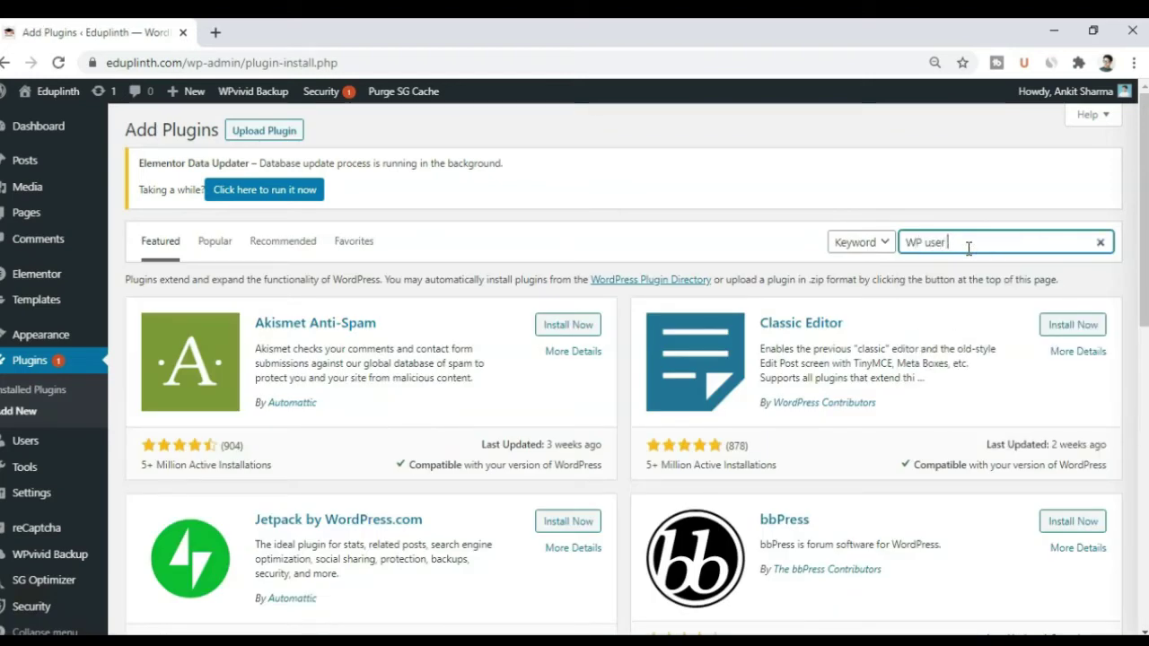
text( from)
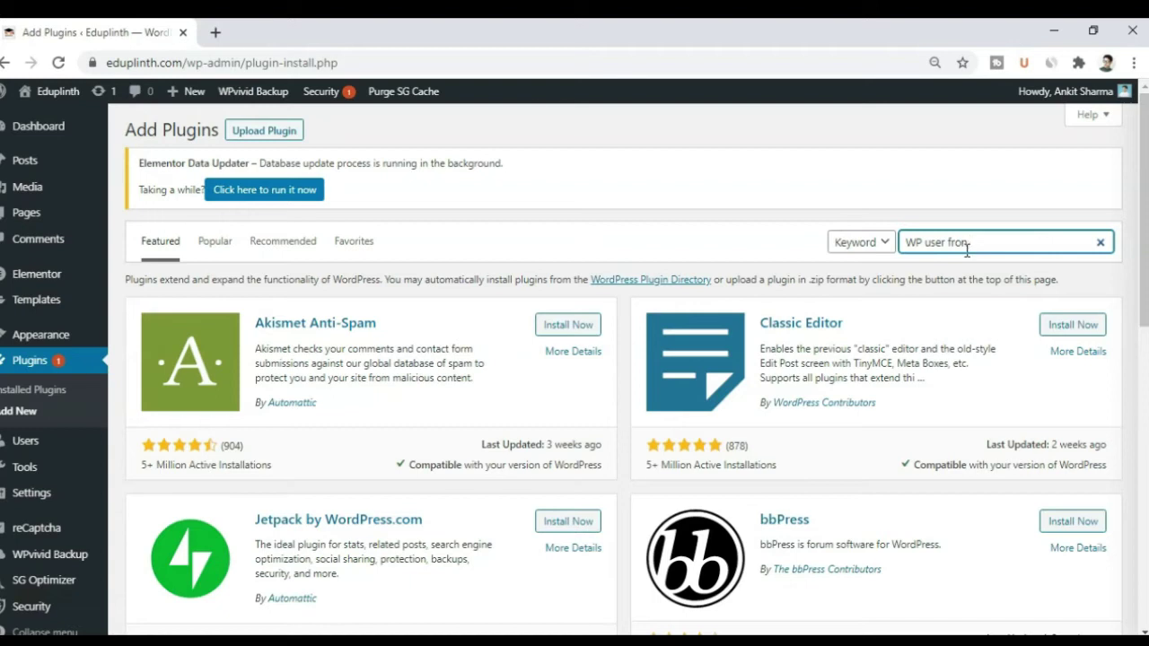
text(tend)
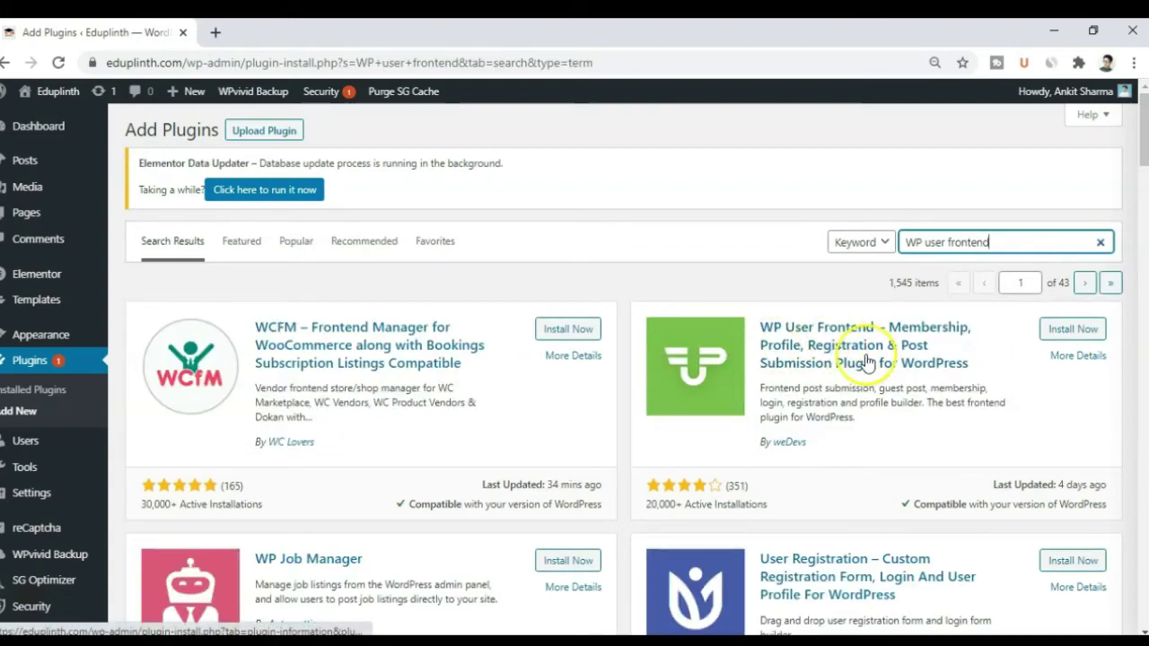
click(1061, 329)
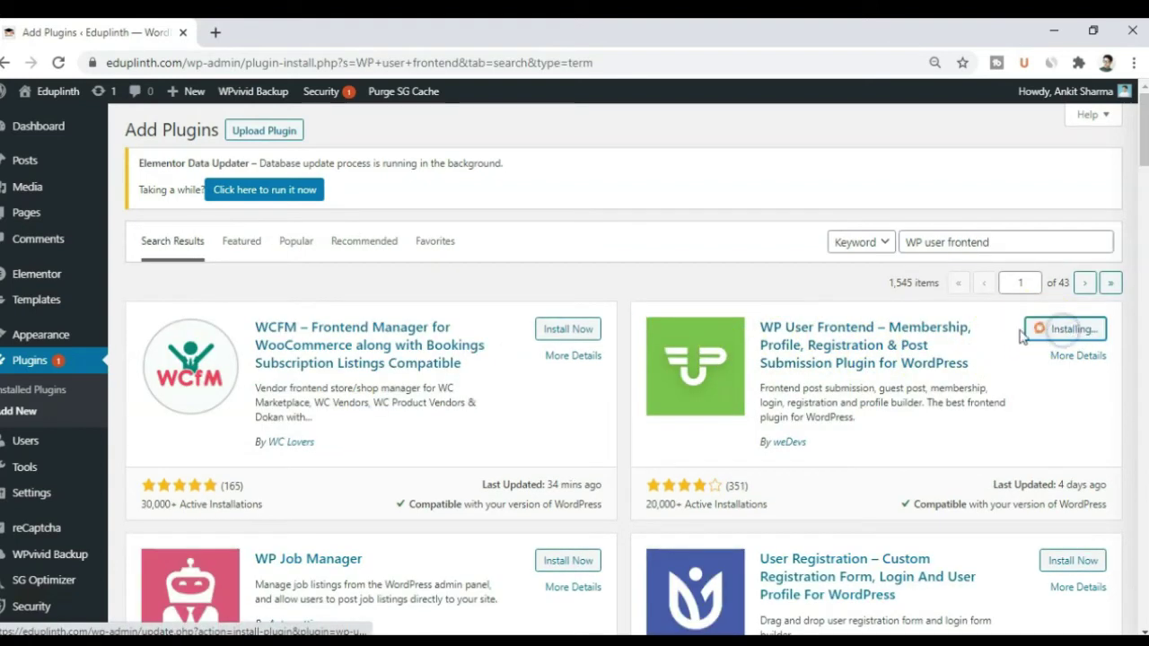
click(1082, 329)
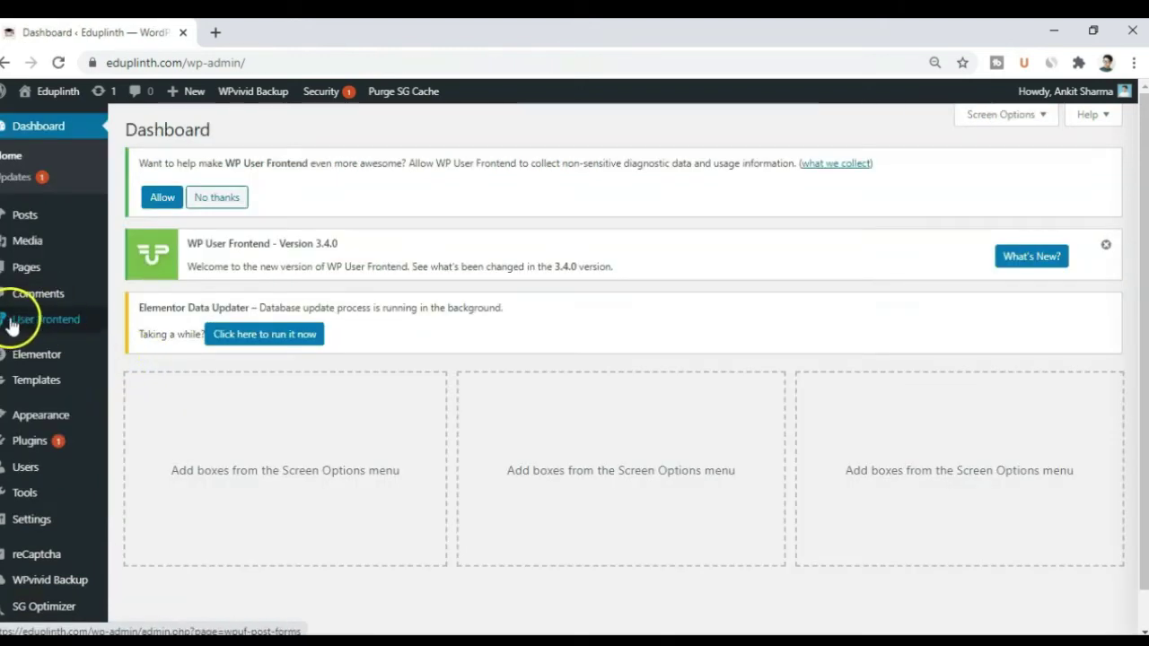
mouse_move(29, 327)
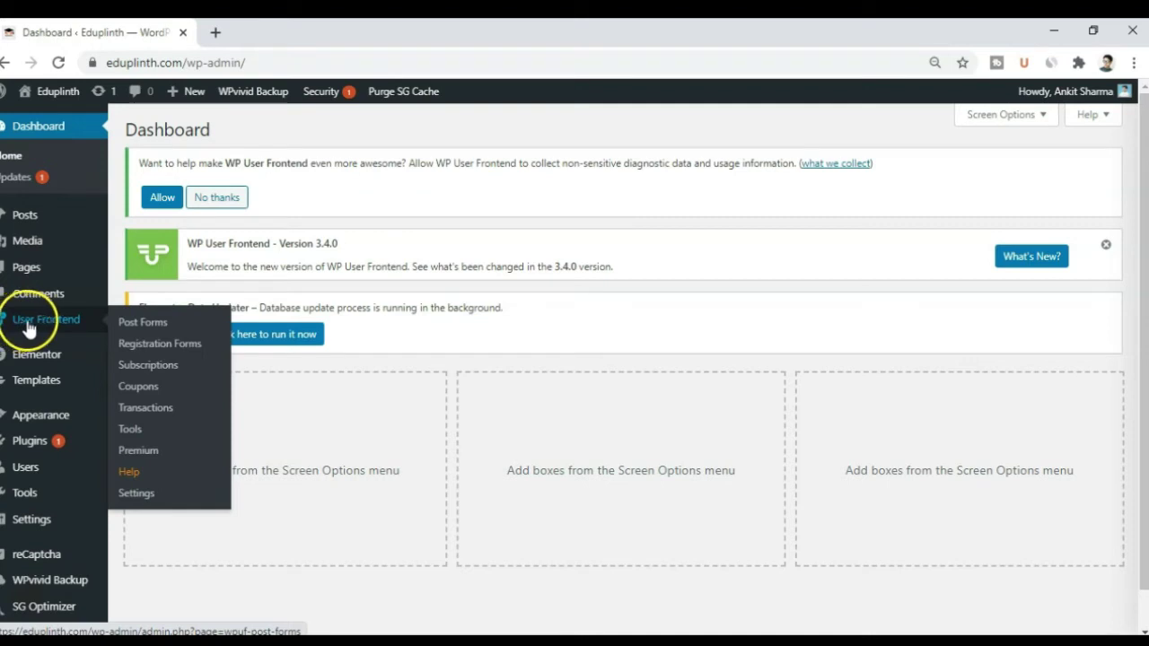
- Create post form #210 from the Post Form template and review its title, category, description and tag fields
click(128, 326)
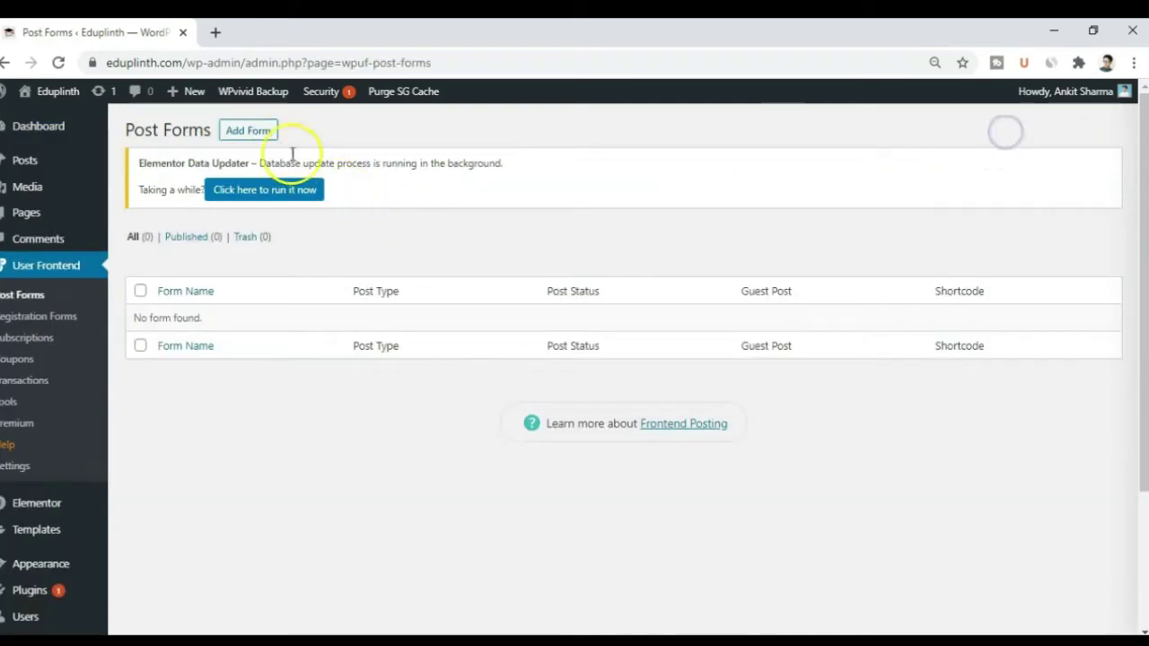
click(263, 143)
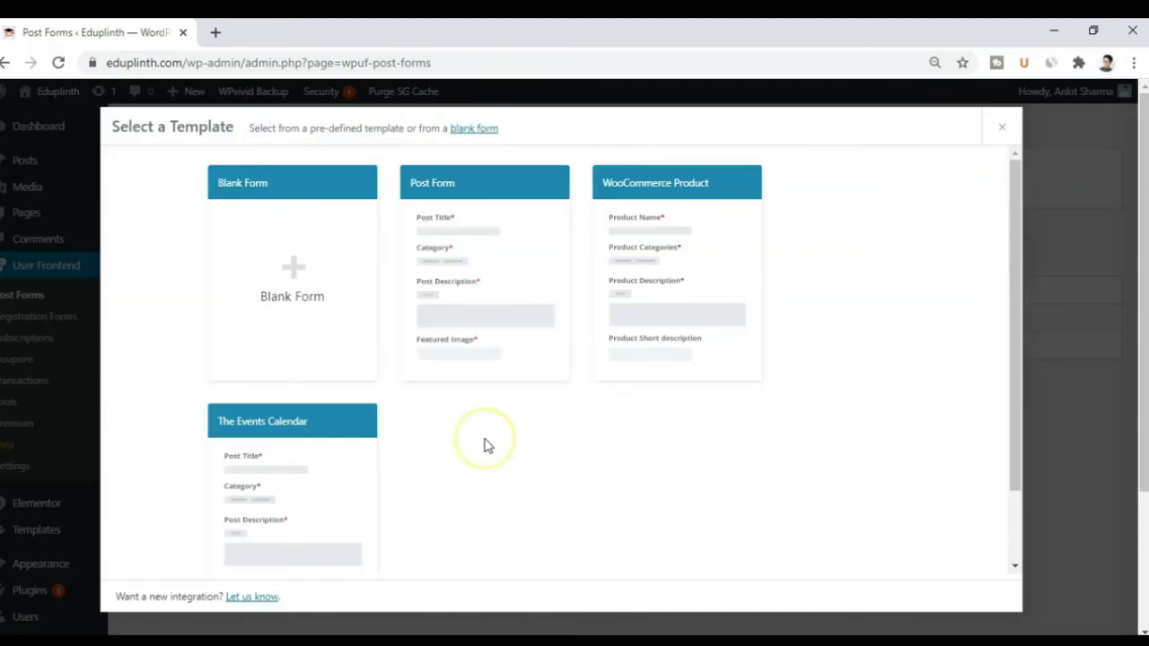
mouse_move(418, 233)
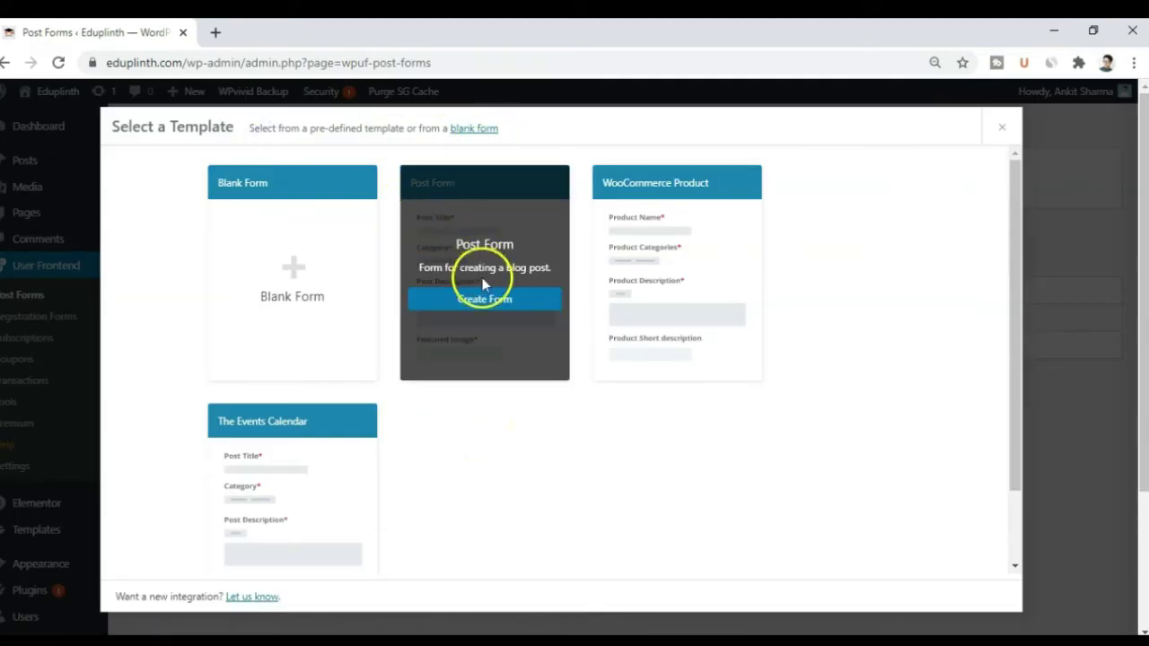
click(493, 305)
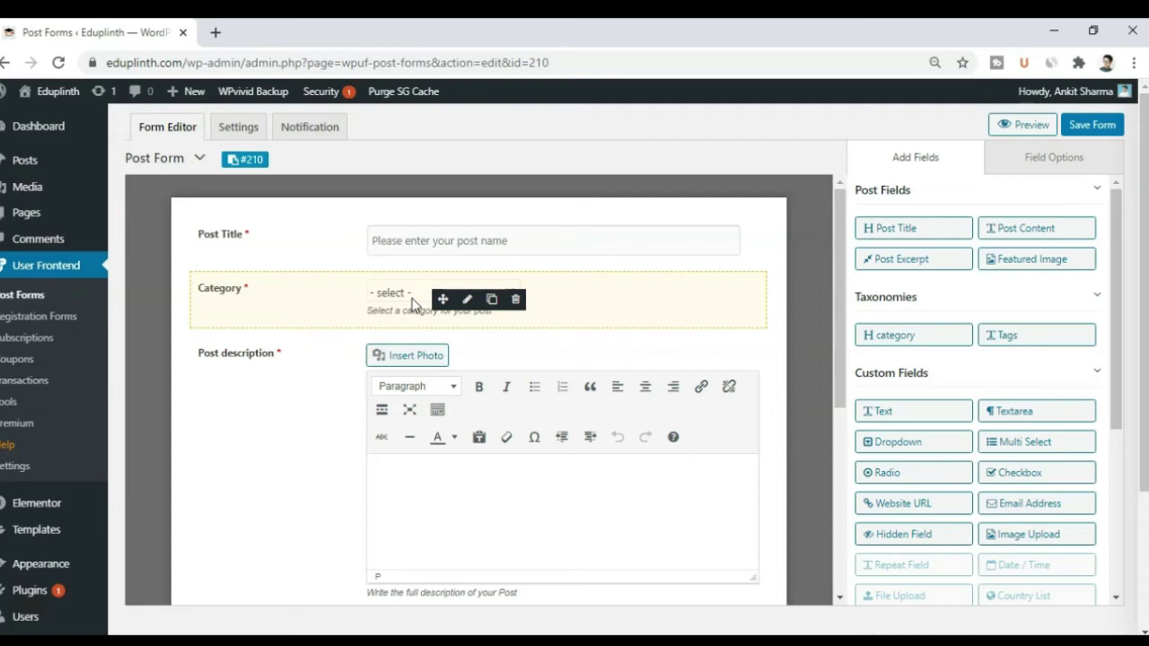
scroll(509, 450, down, 2)
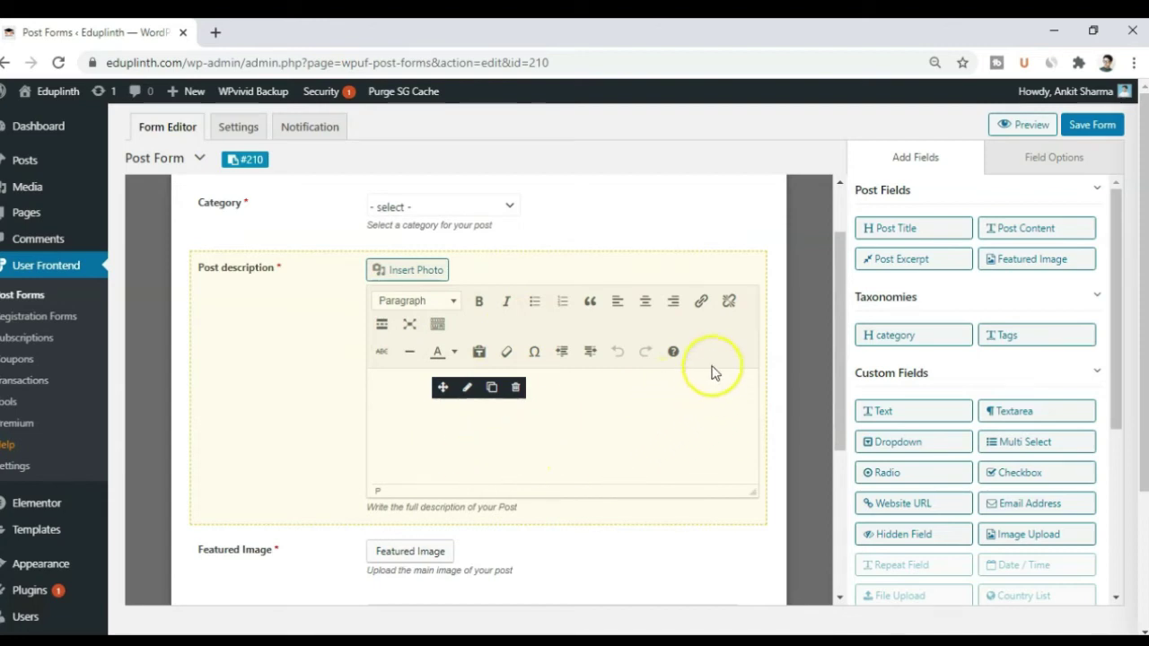
scroll(682, 368, down, 3)
scroll(682, 368, down, 1)
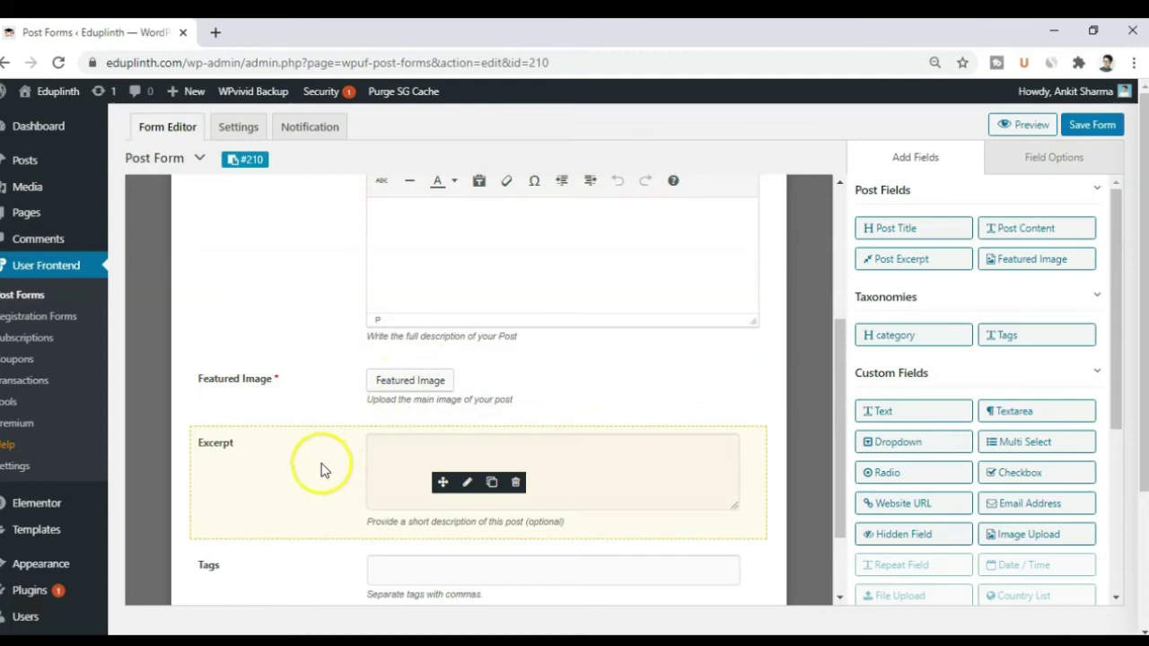
scroll(265, 463, down, 2)
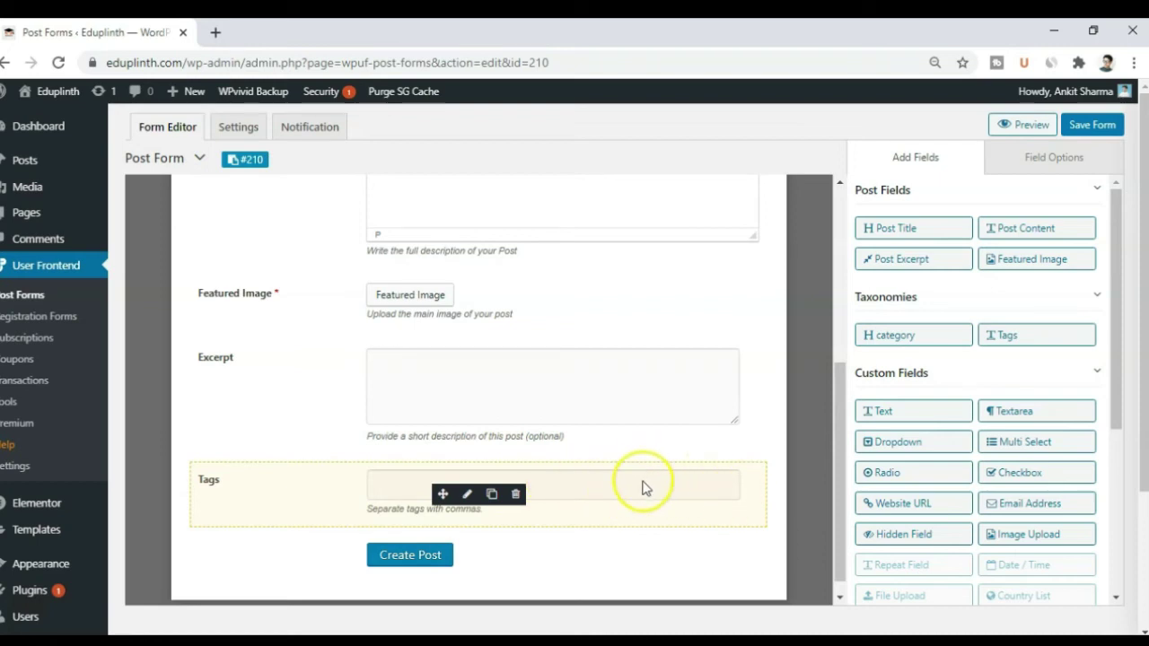
scroll(744, 416, up, 5)
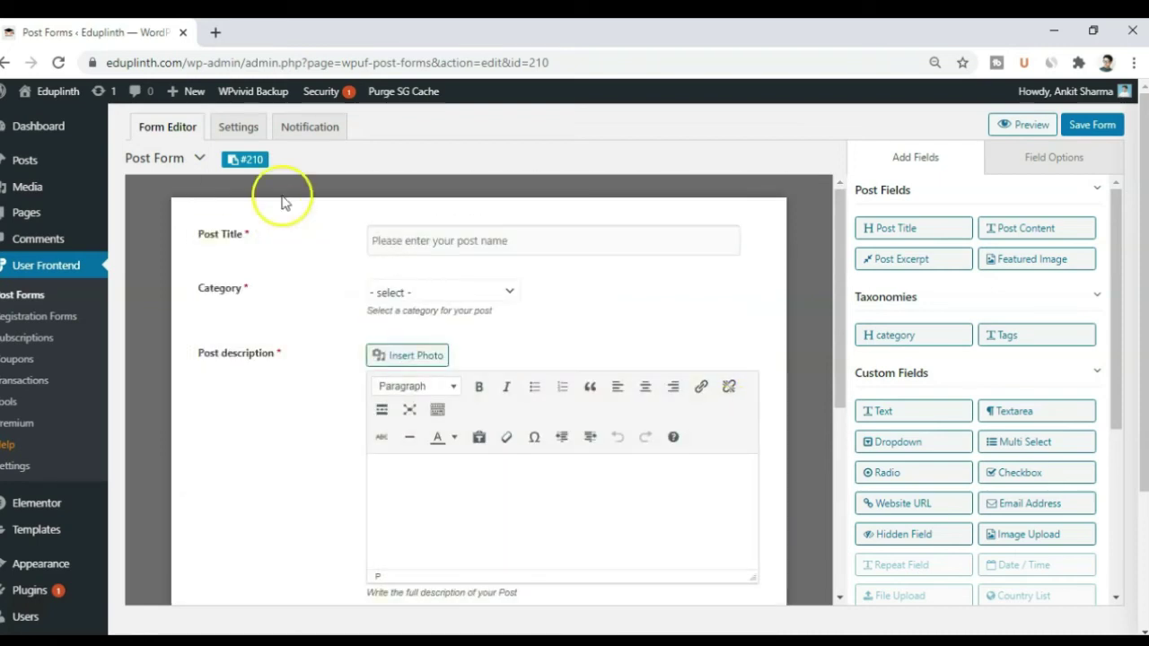
- In form #210's Post Settings, keep Post Status Published and set default category to 'articles'
click(236, 133)
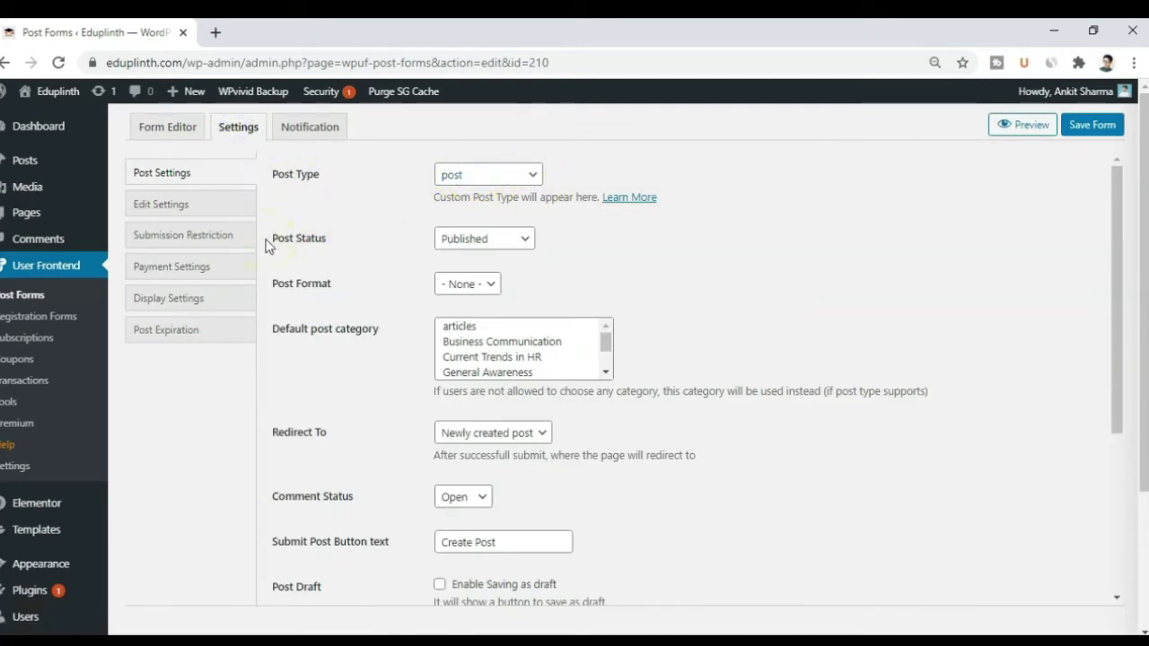
click(529, 241)
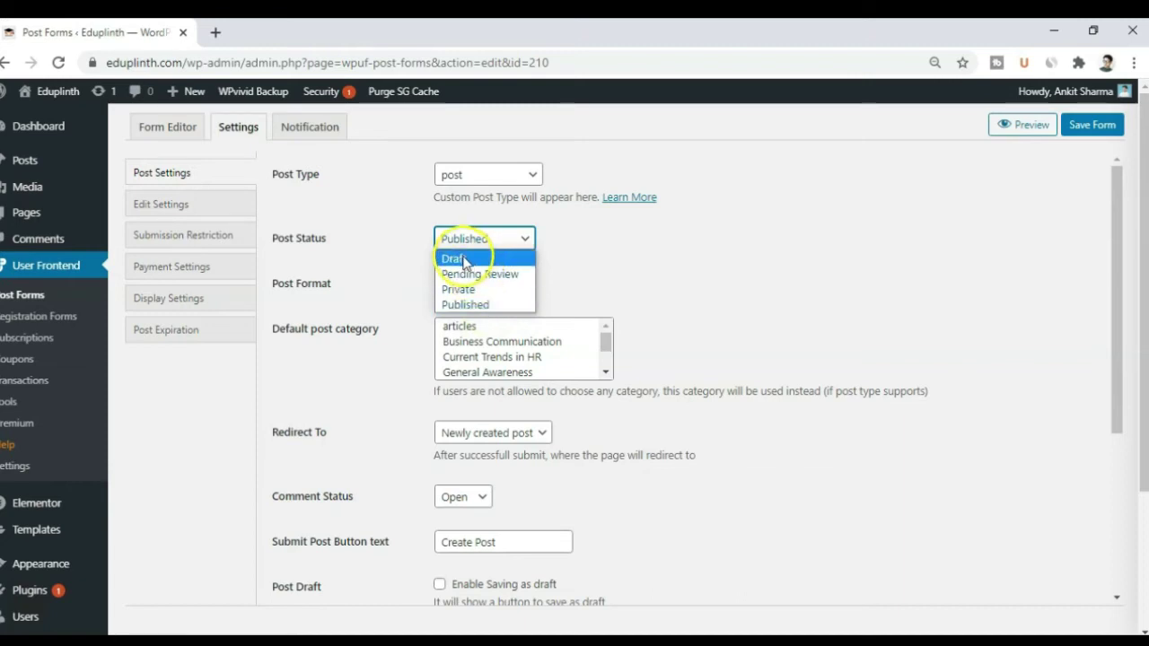
click(490, 305)
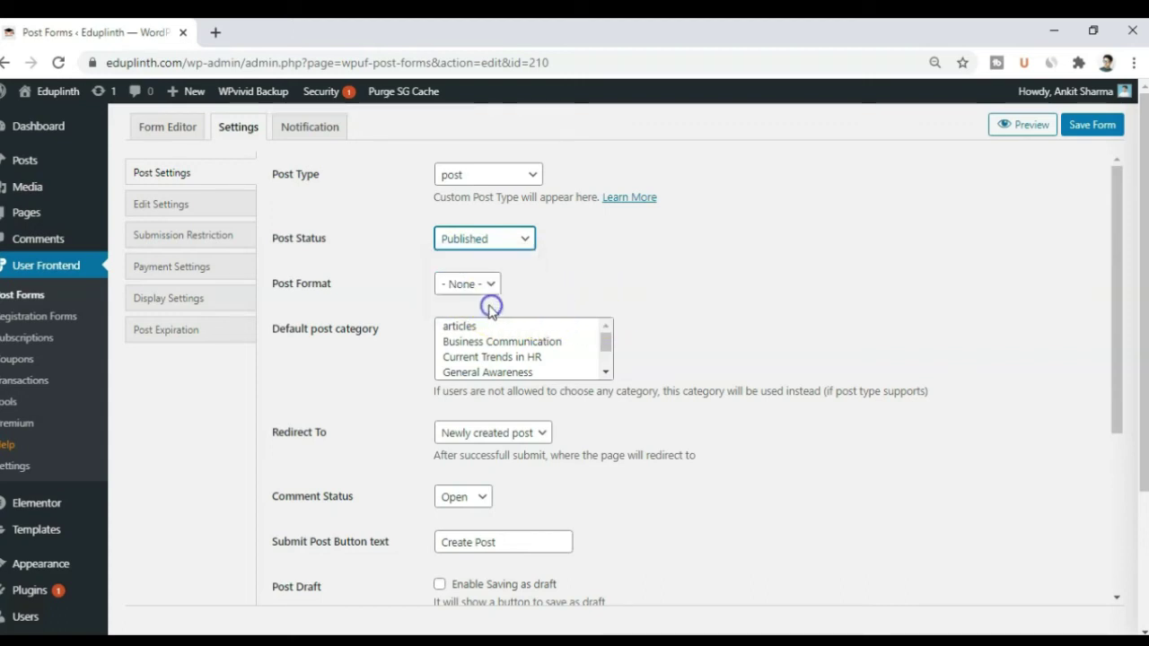
click(489, 235)
click(478, 309)
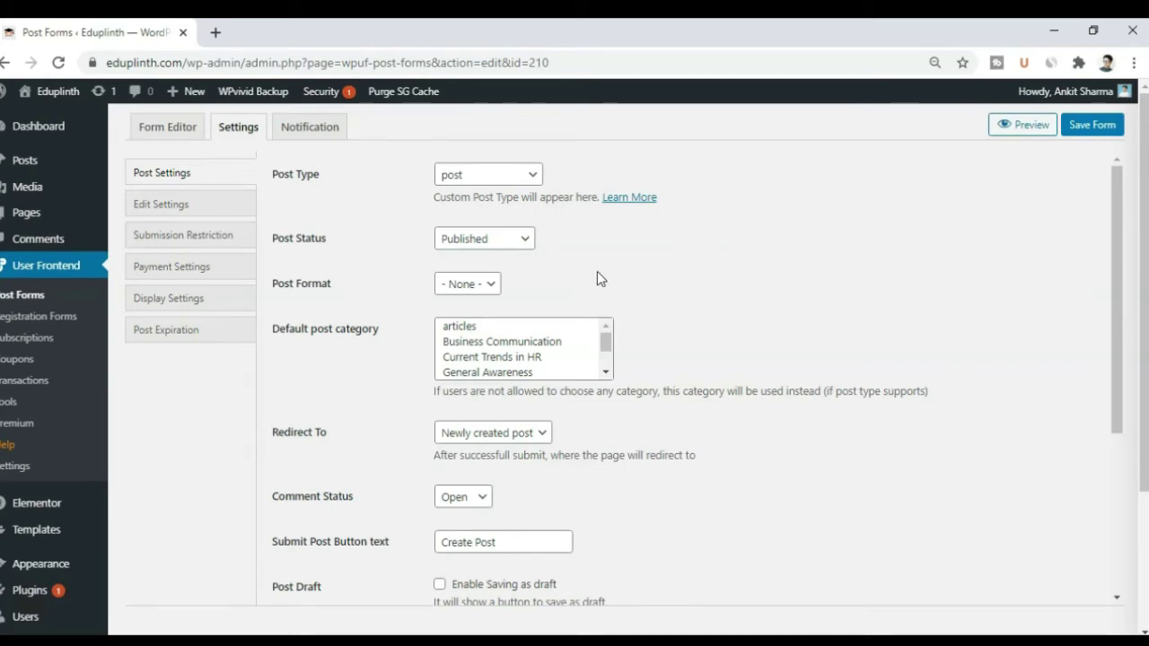
click(473, 326)
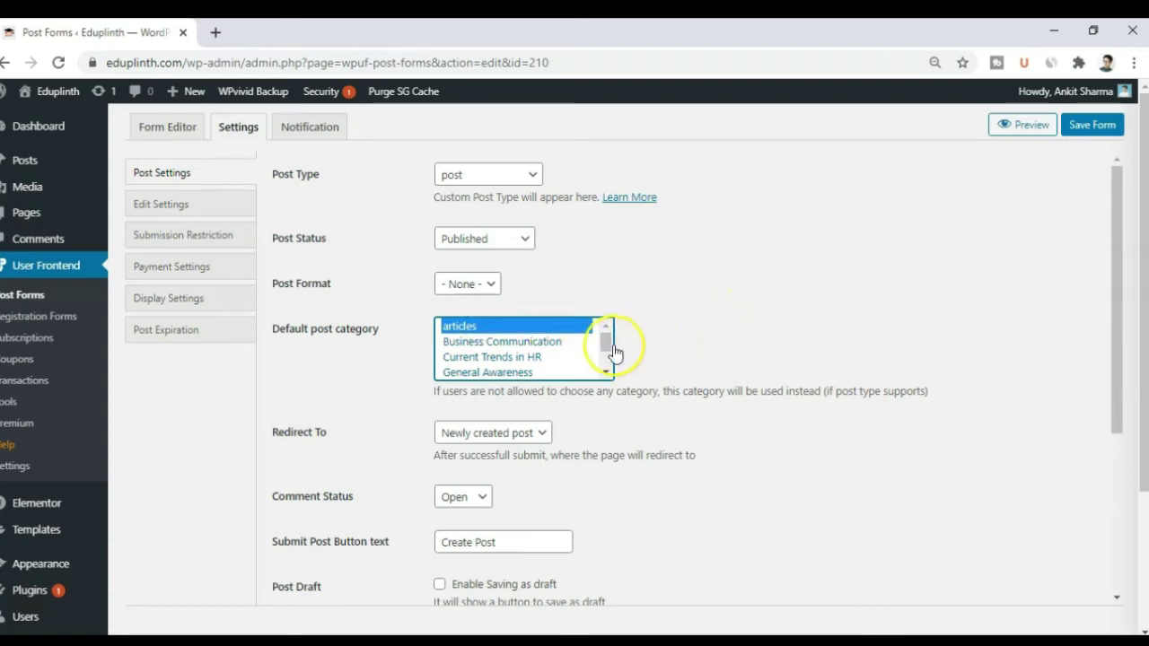
drag(607, 345, 616, 365)
scroll(616, 366, down, 2)
drag(326, 262, 312, 272)
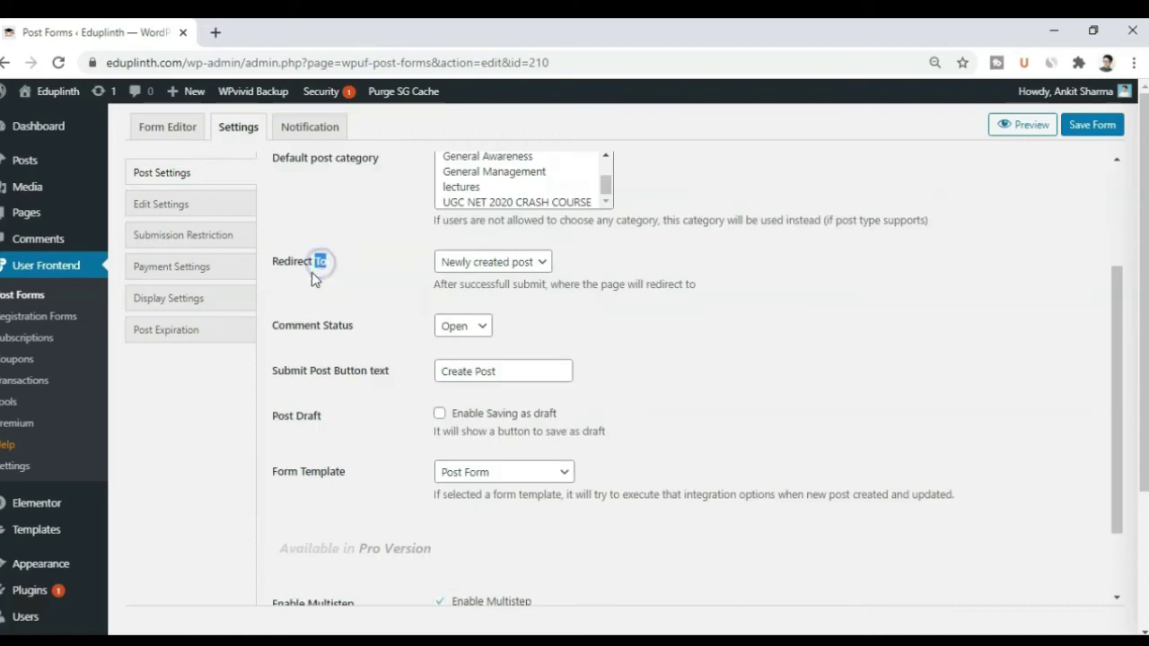
- Set the form's after-submission Redirect To option to Same Page
click(543, 262)
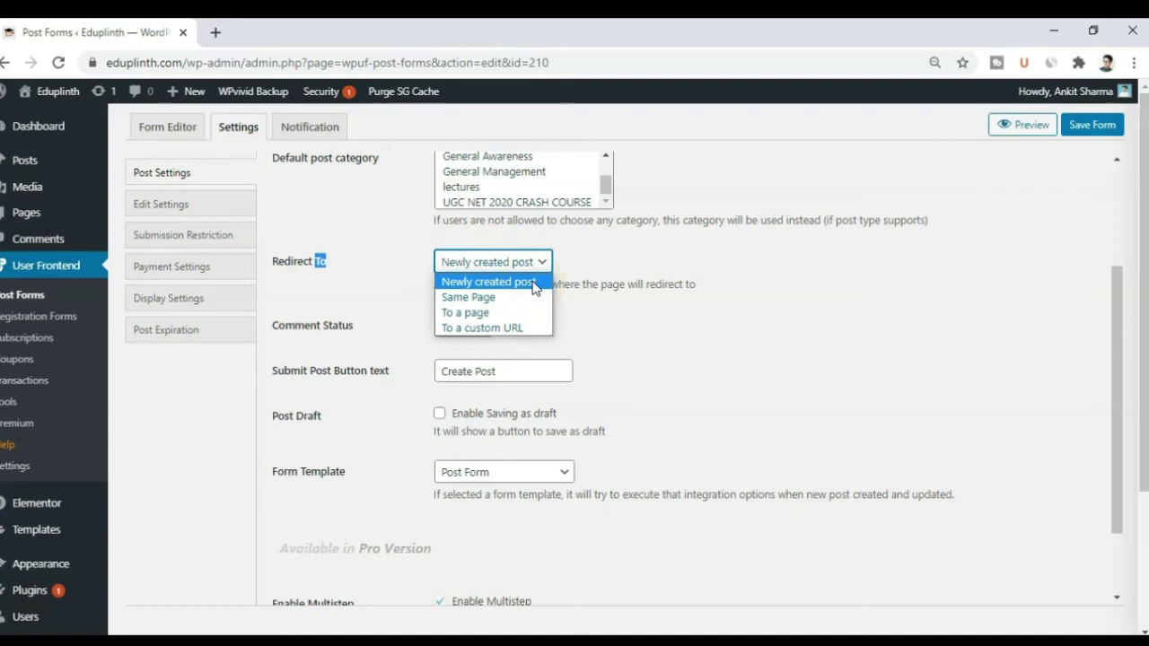
click(465, 307)
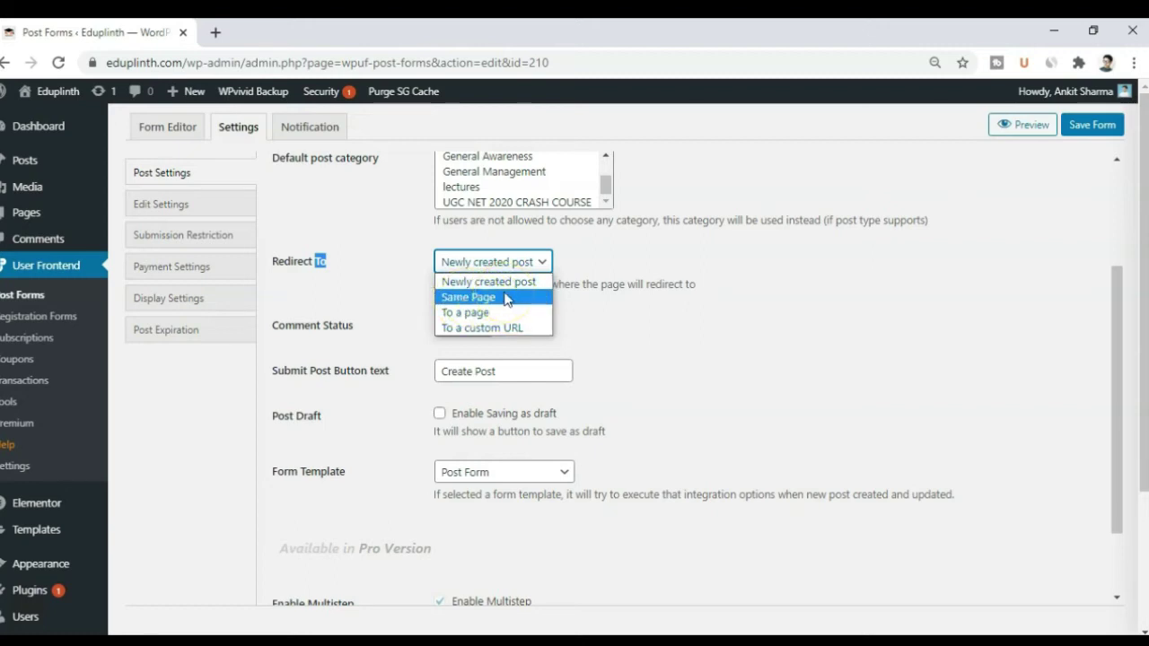
click(499, 313)
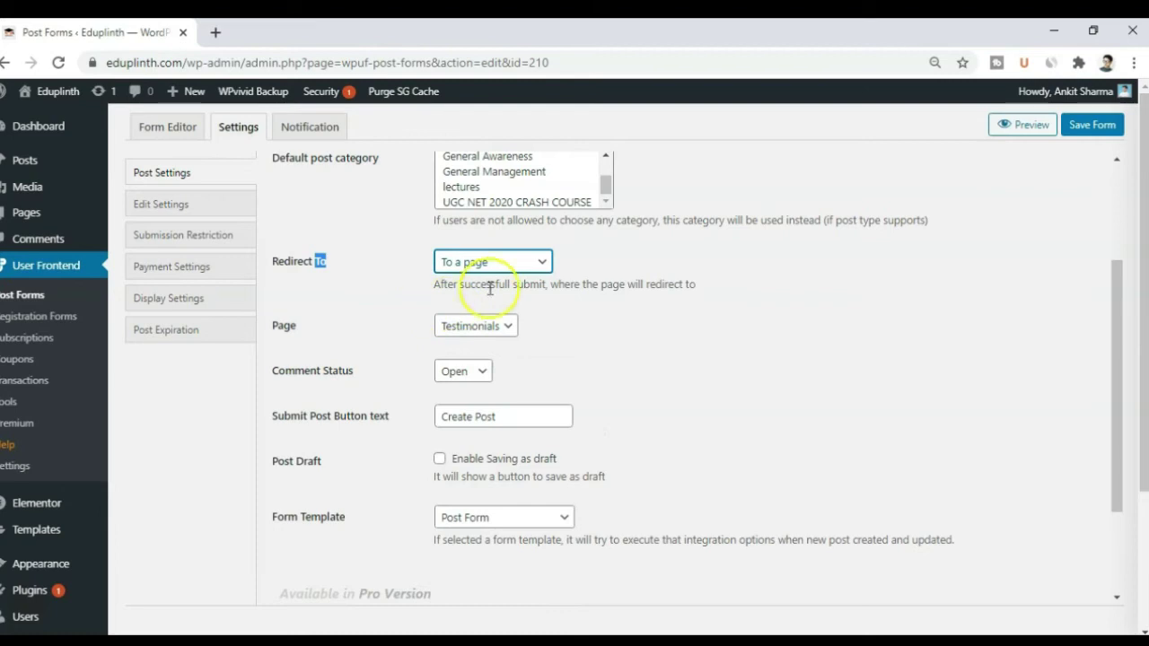
click(513, 261)
click(500, 327)
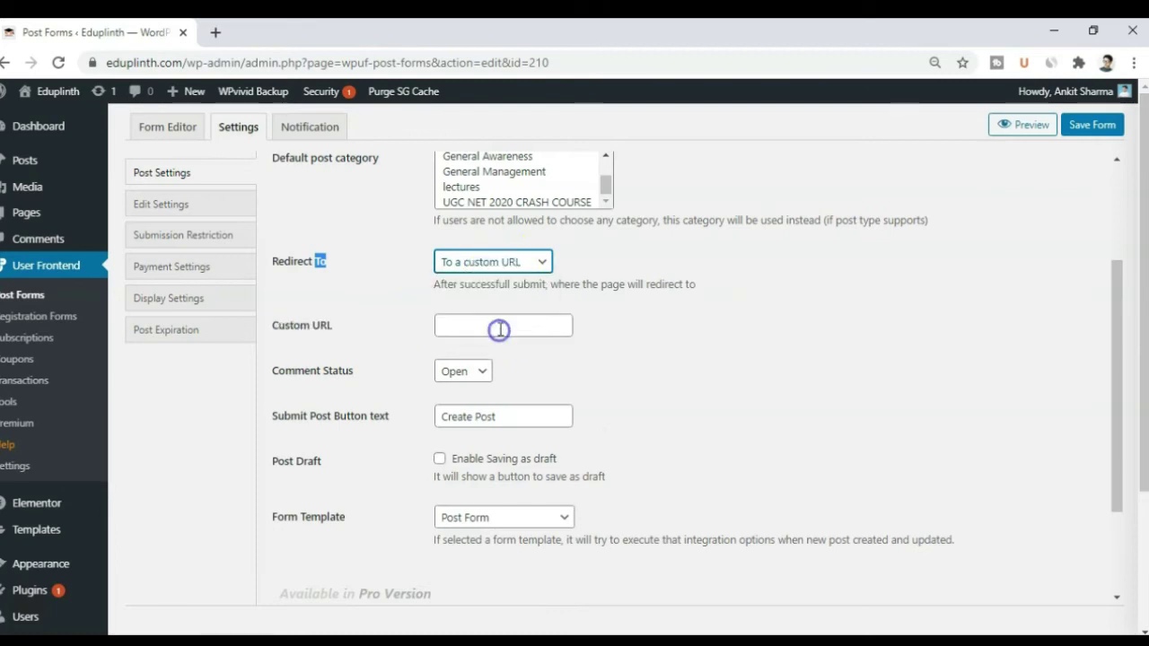
click(543, 266)
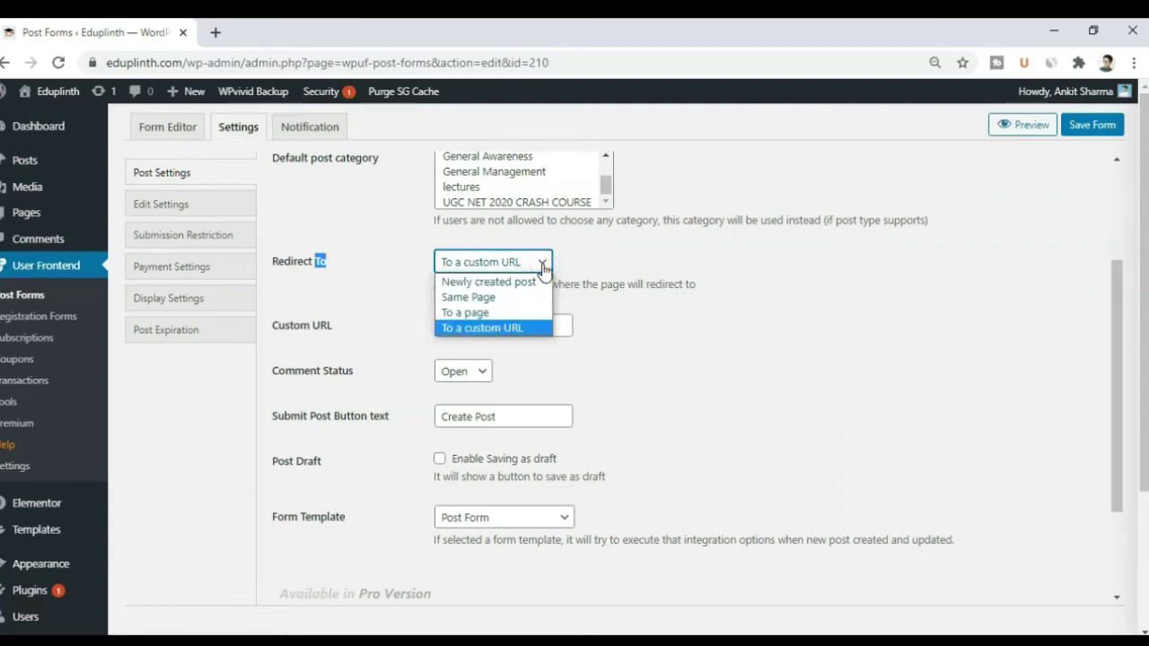
click(490, 299)
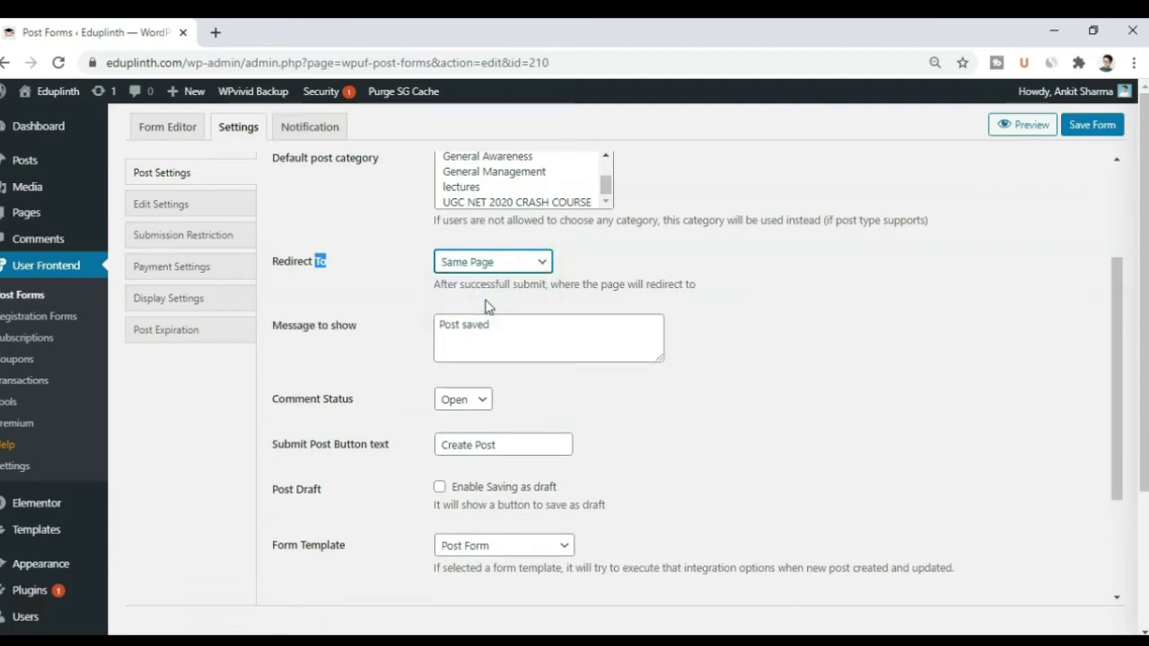
- Change the success message to 'You Post is now live.' and set Comment Status to Closed
click(448, 308)
triple_click(458, 323)
text(You)
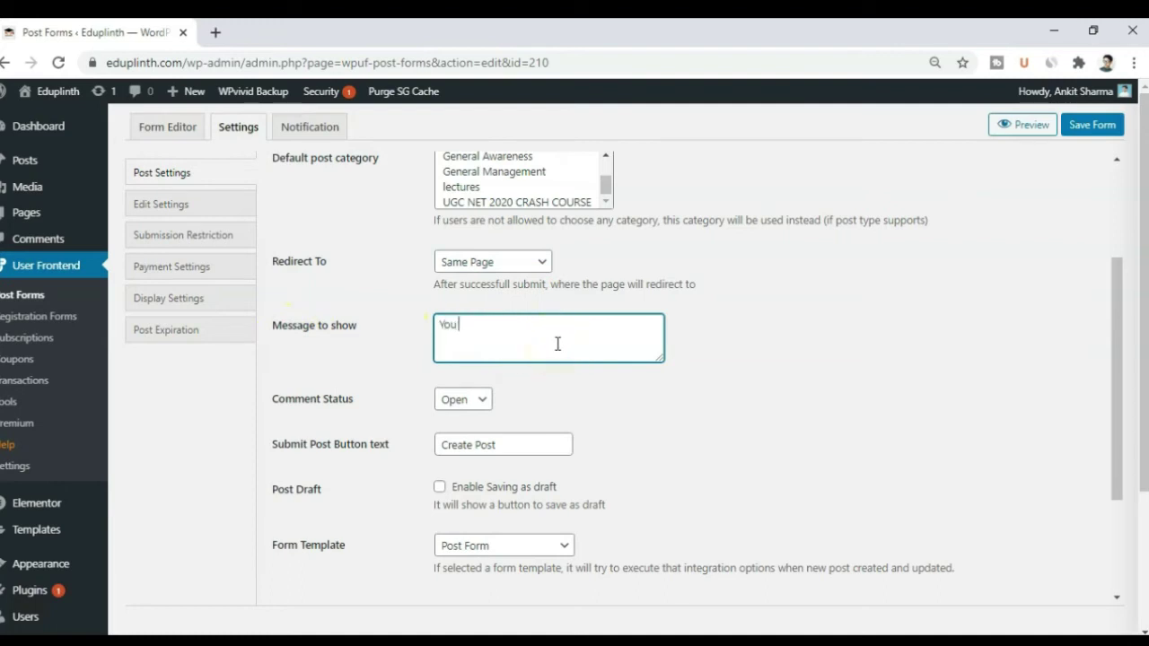
text( Post is now live.)
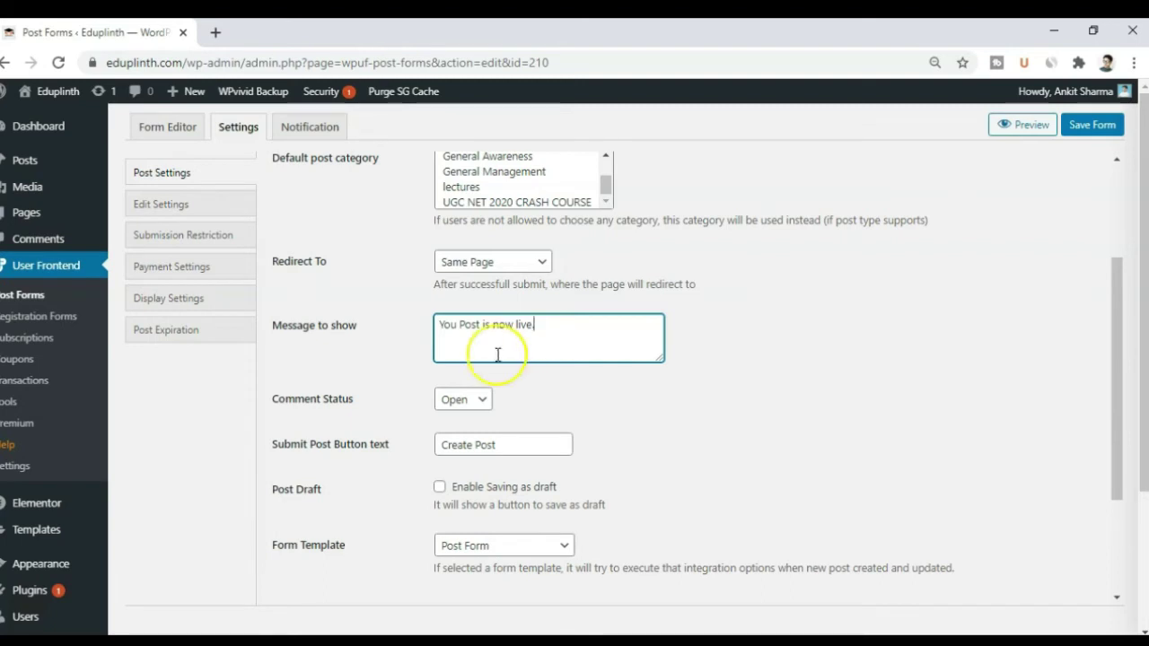
click(479, 401)
click(477, 435)
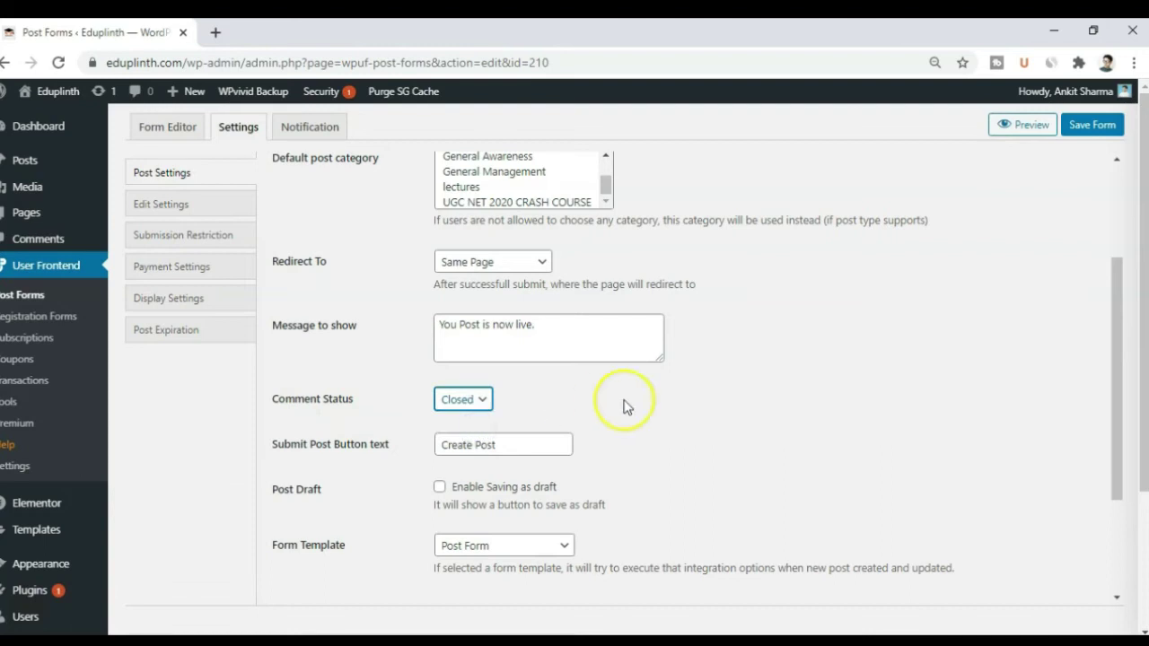
- Keep Post Form as the form template and review the Display and Post Expiration settings
scroll(360, 482, down, 1)
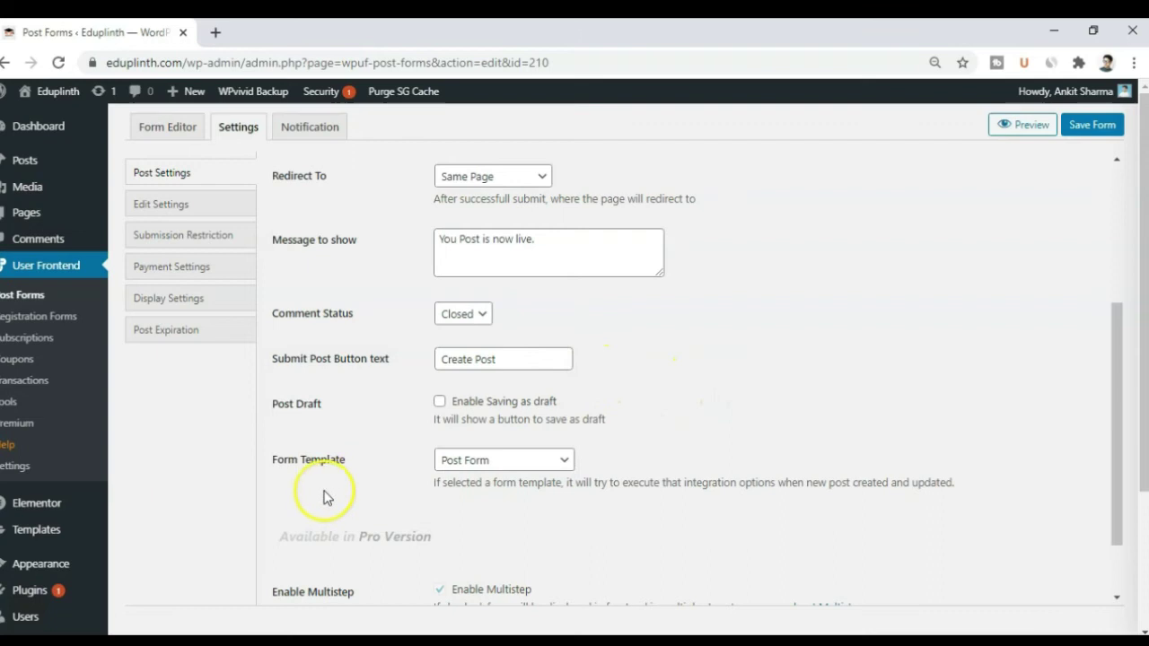
scroll(323, 497, down, 1)
click(542, 376)
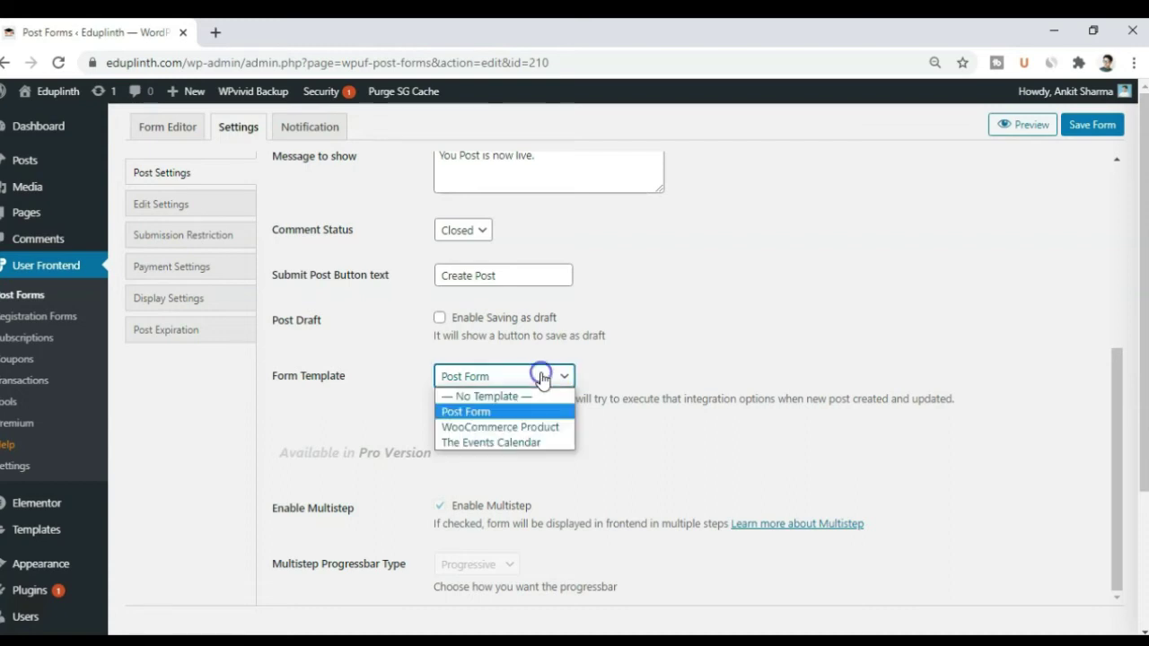
click(610, 363)
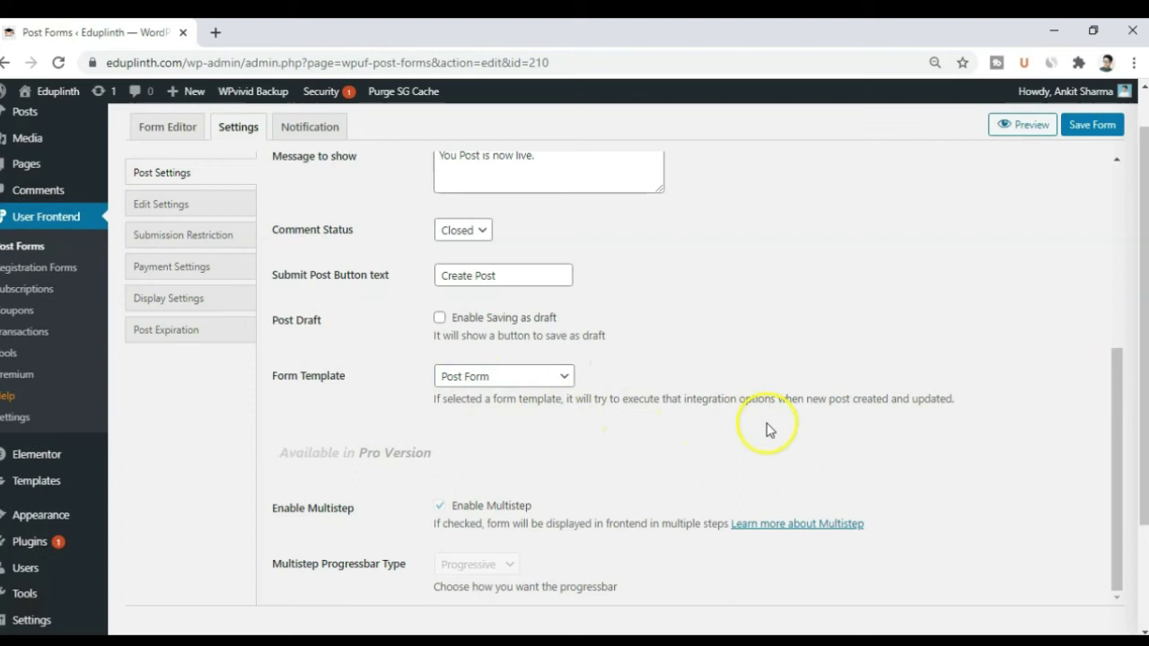
click(148, 269)
click(186, 233)
click(177, 262)
click(174, 299)
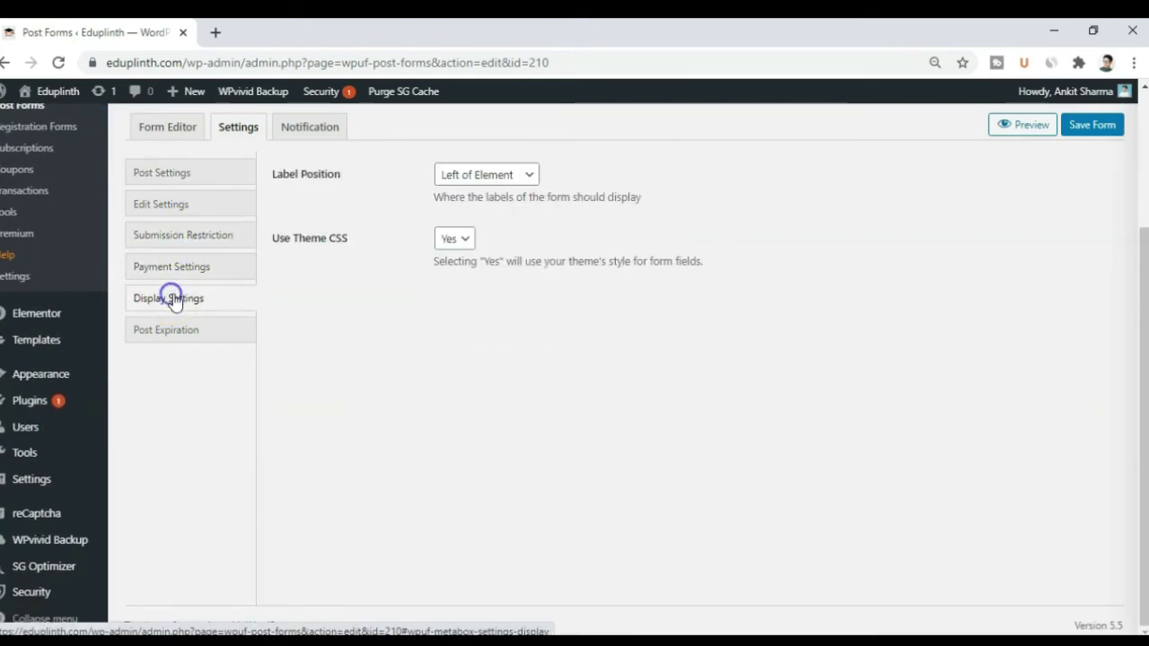
click(165, 332)
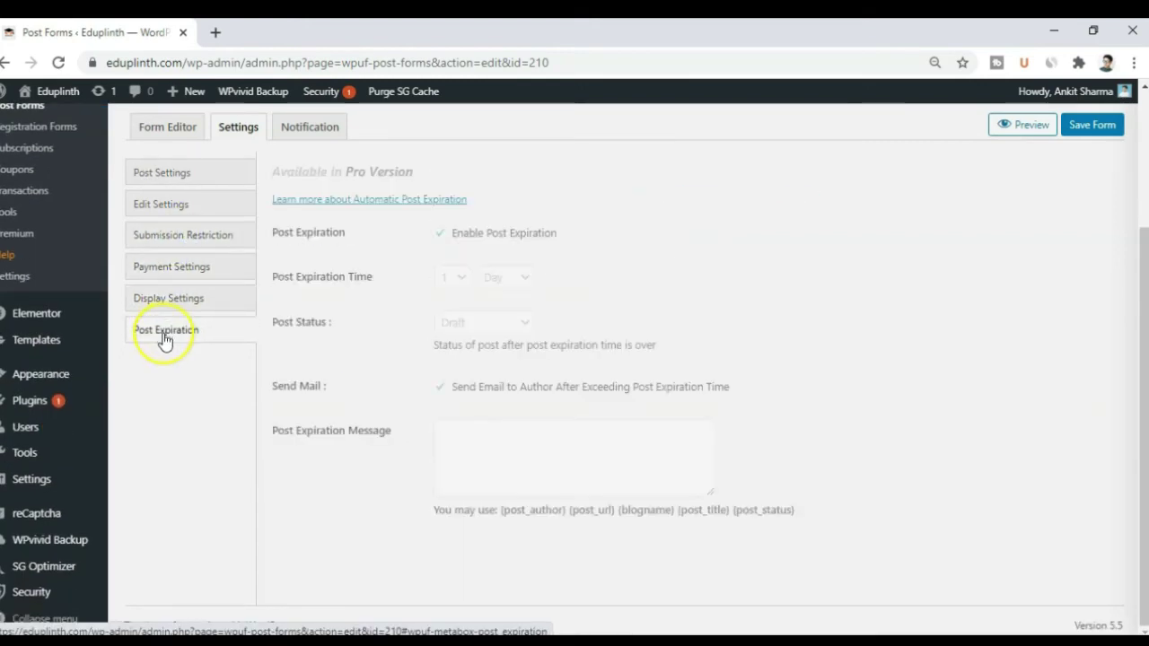
- Enter the new-post notification recipient address and save form #210
click(305, 130)
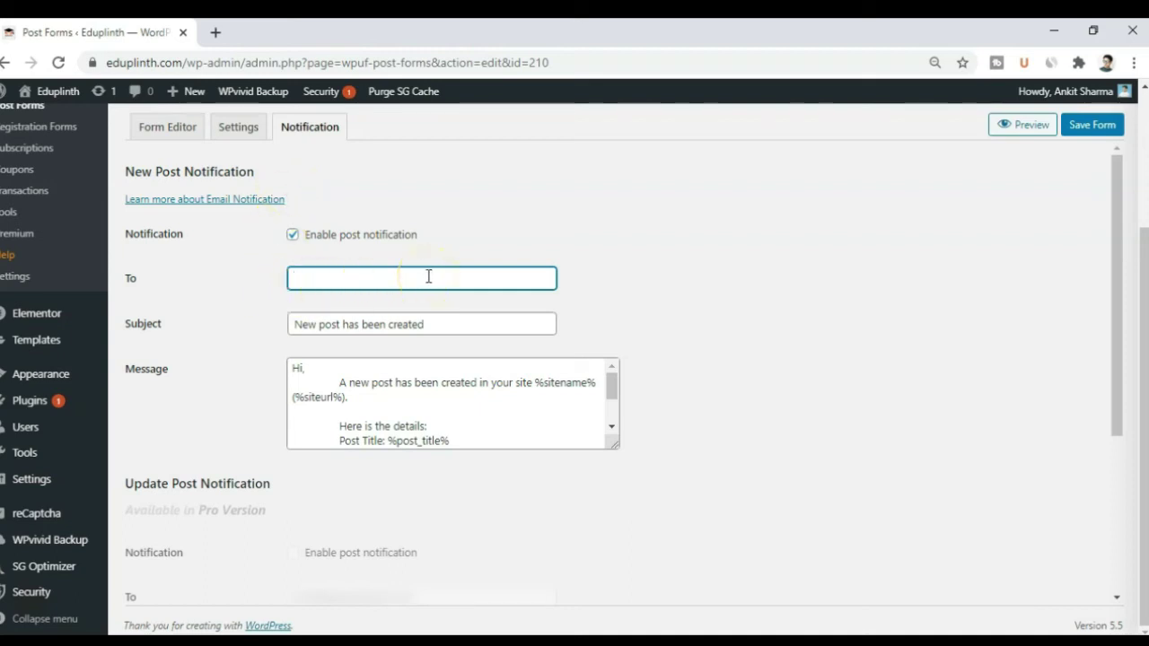
click(1110, 331)
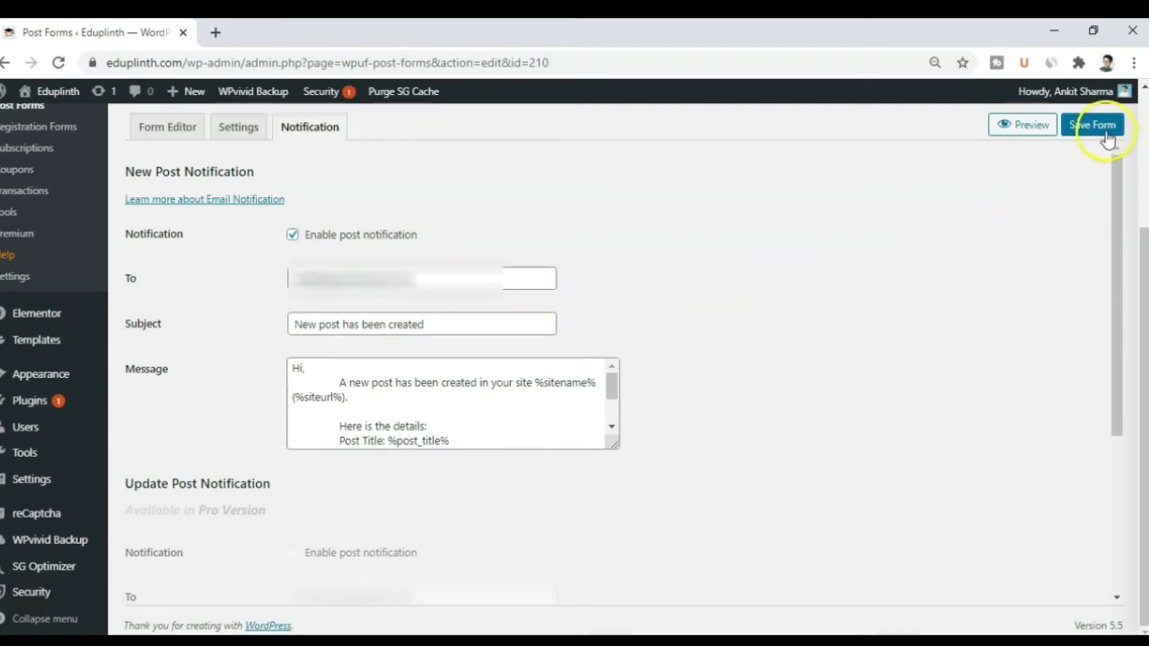
click(1093, 125)
click(162, 126)
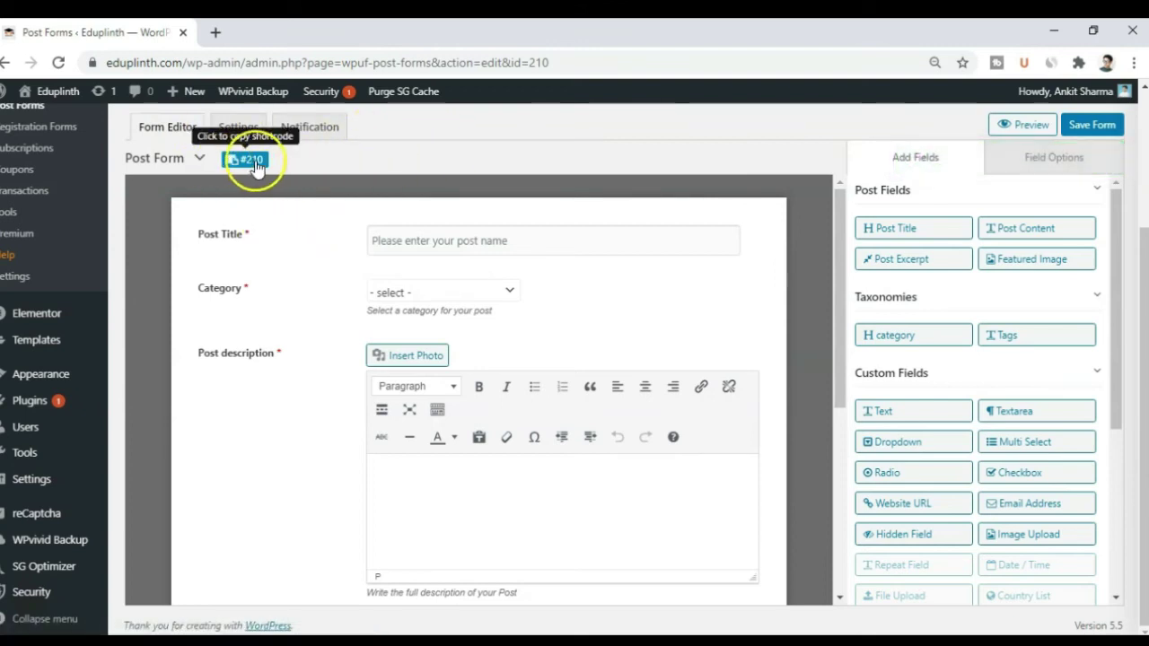
- Copy form #210's shortcode and go to Pages > Add New
click(252, 164)
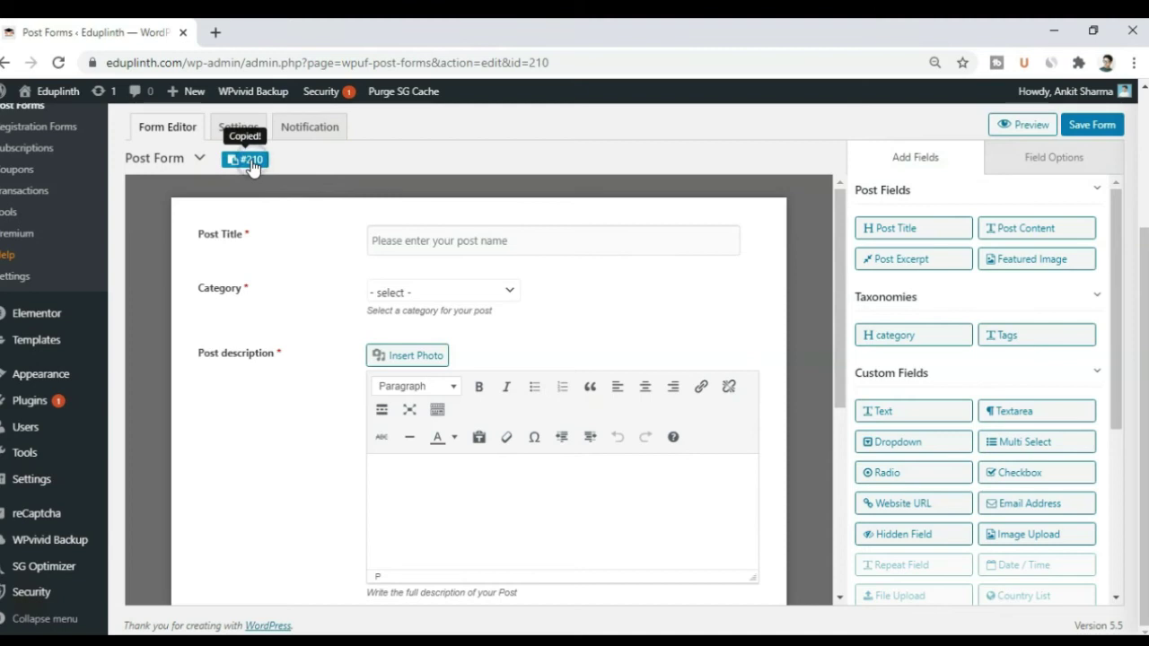
click(10, 270)
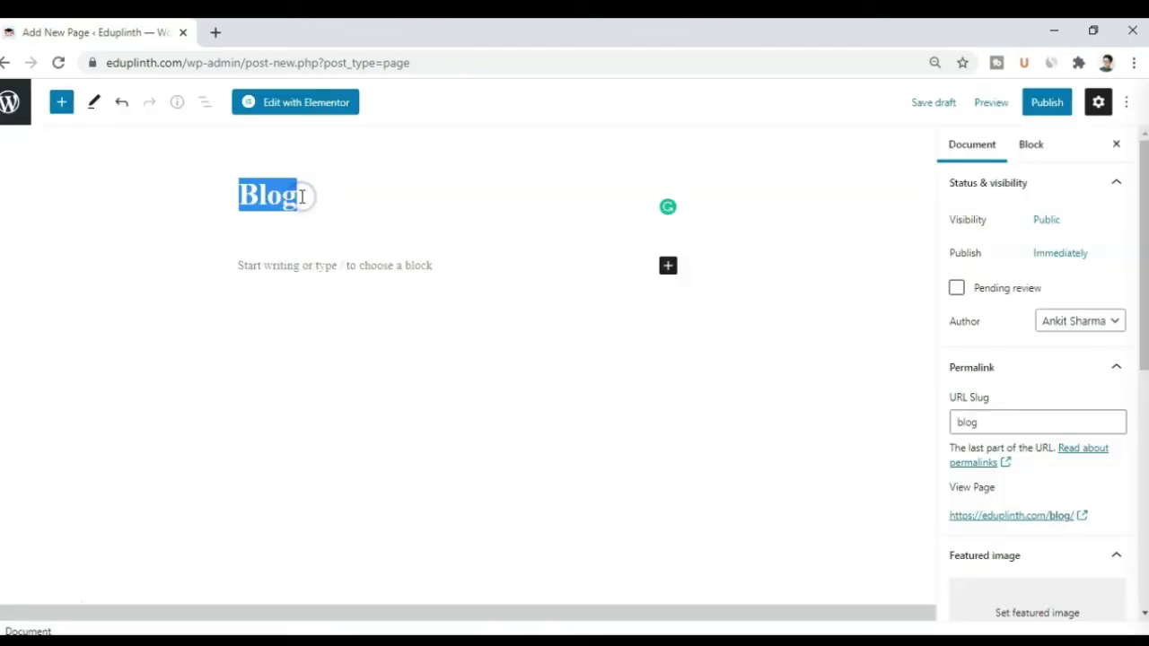
- Title the page 'Blog Post Form', paste the form shortcode, and set the slug to blog-form
text(B)
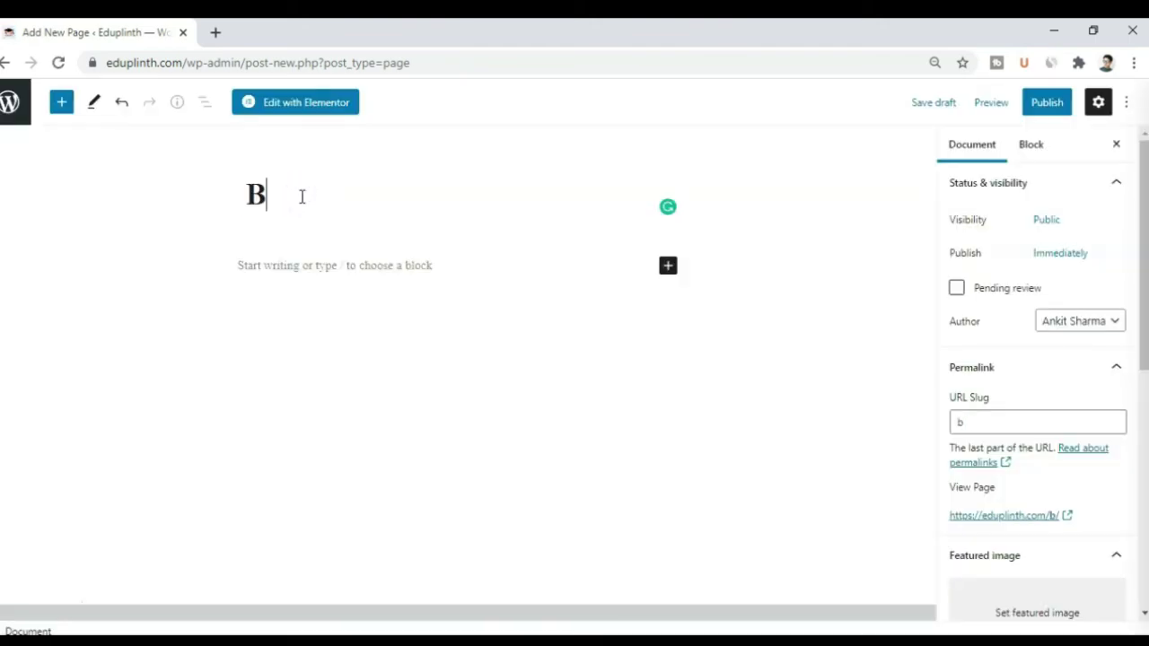
text(log P)
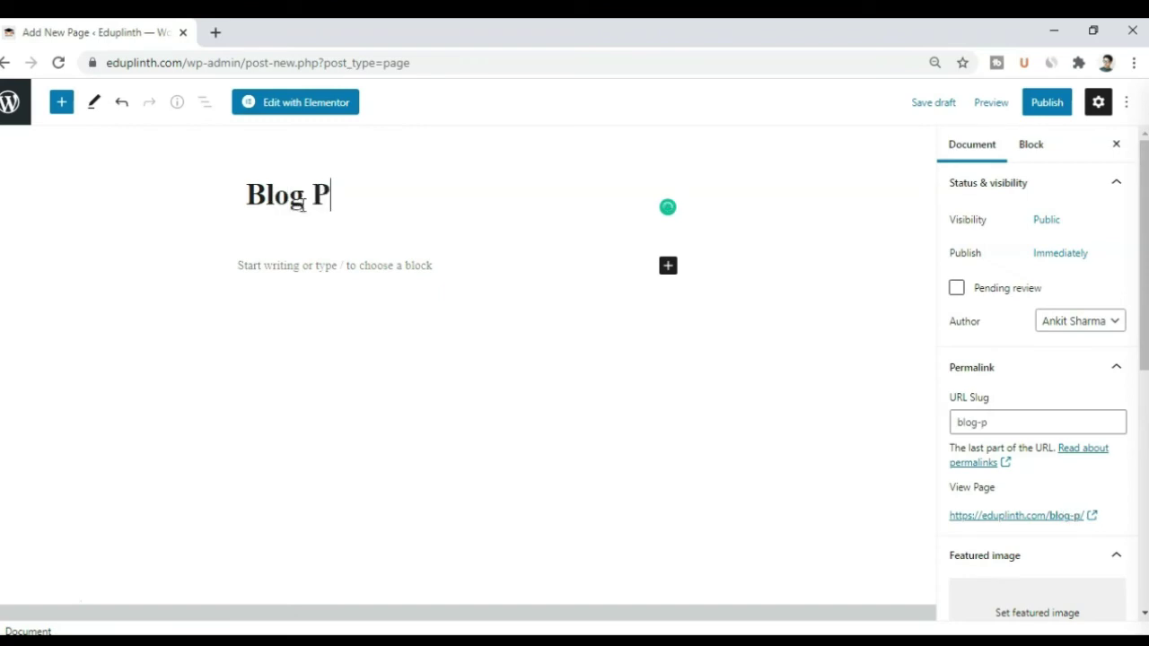
text(ost Form)
click(276, 268)
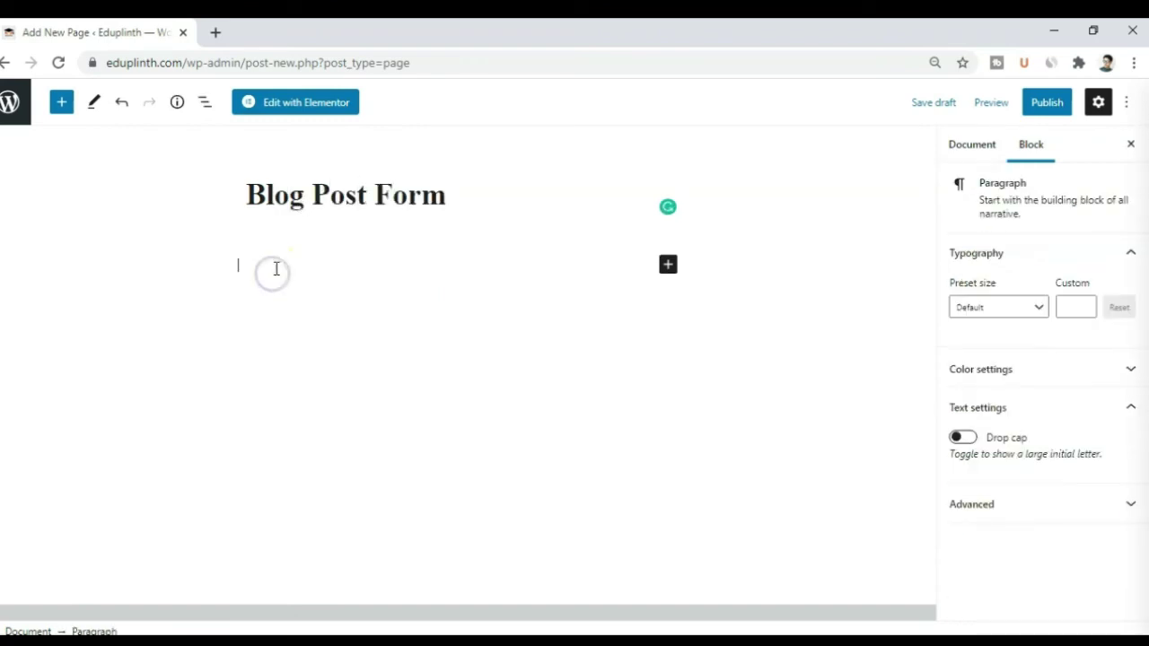
text([wpuf_form id="210"])
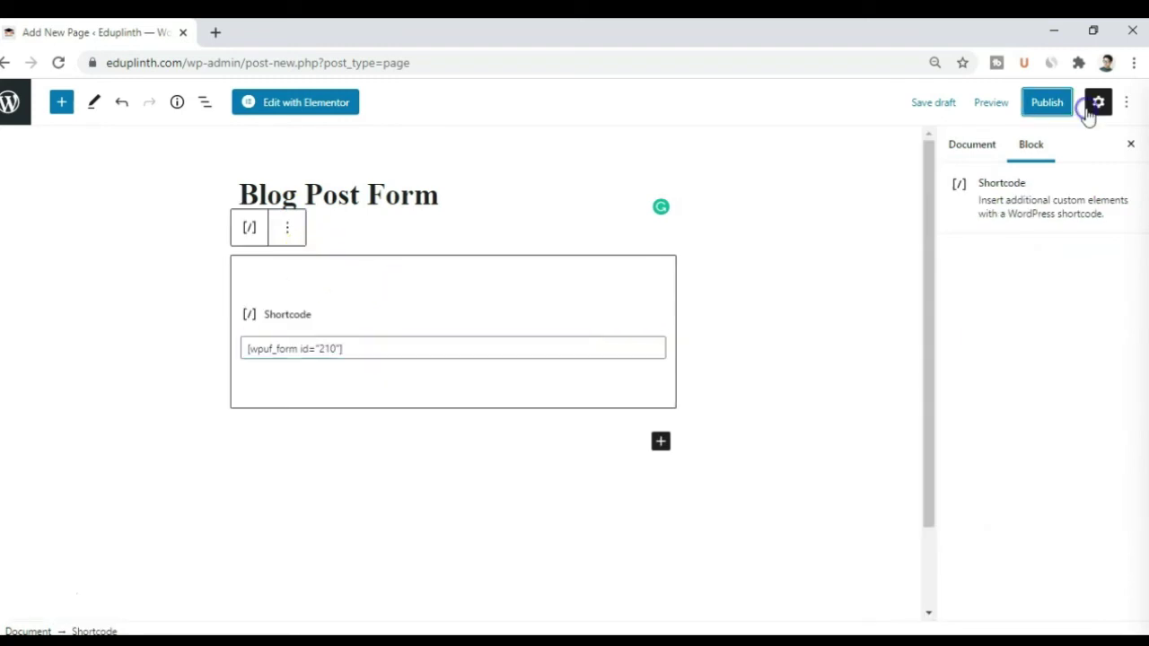
click(973, 144)
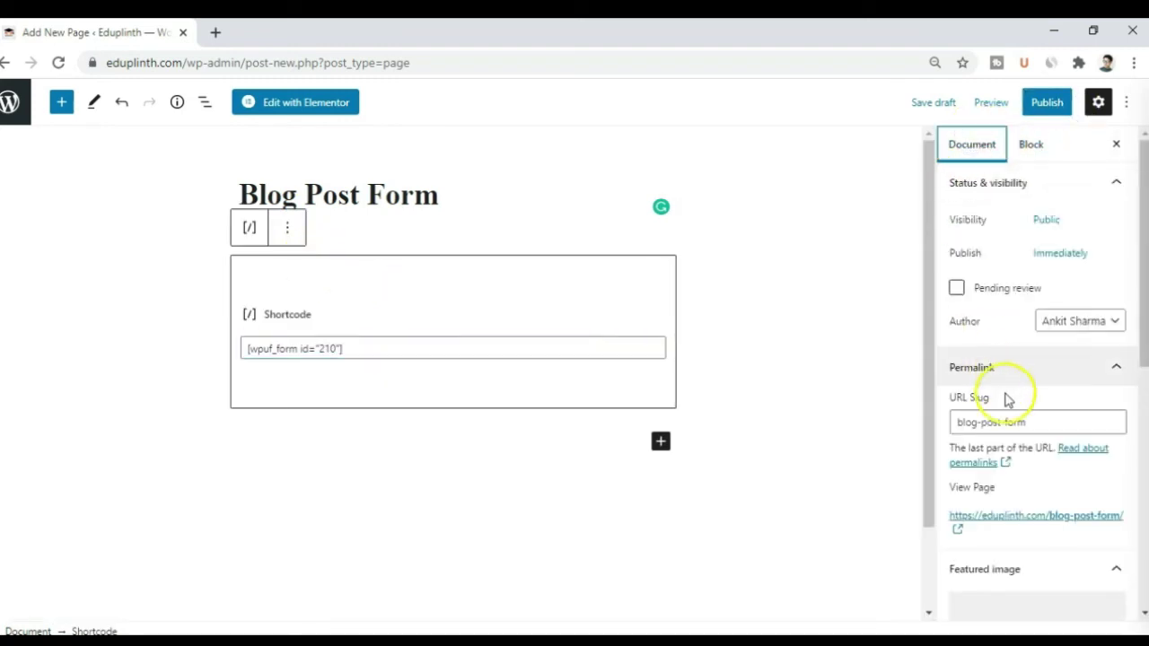
click(1041, 425)
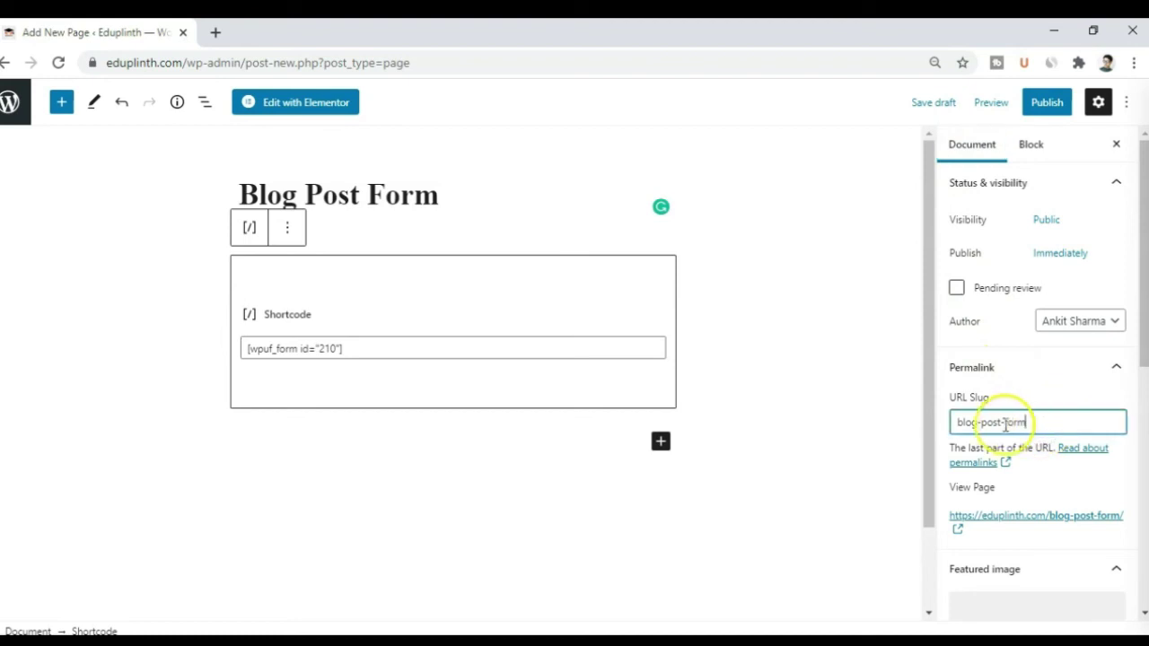
key(ctrl+a)
text(bo)
key(ctrl+a)
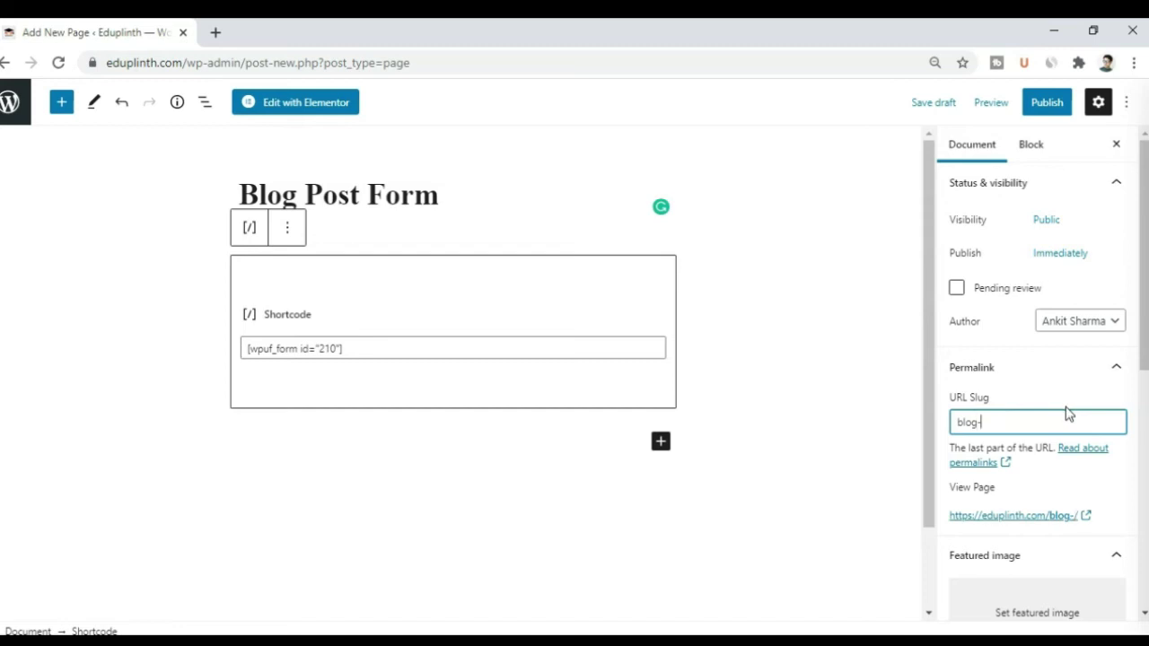
text(blog-form)
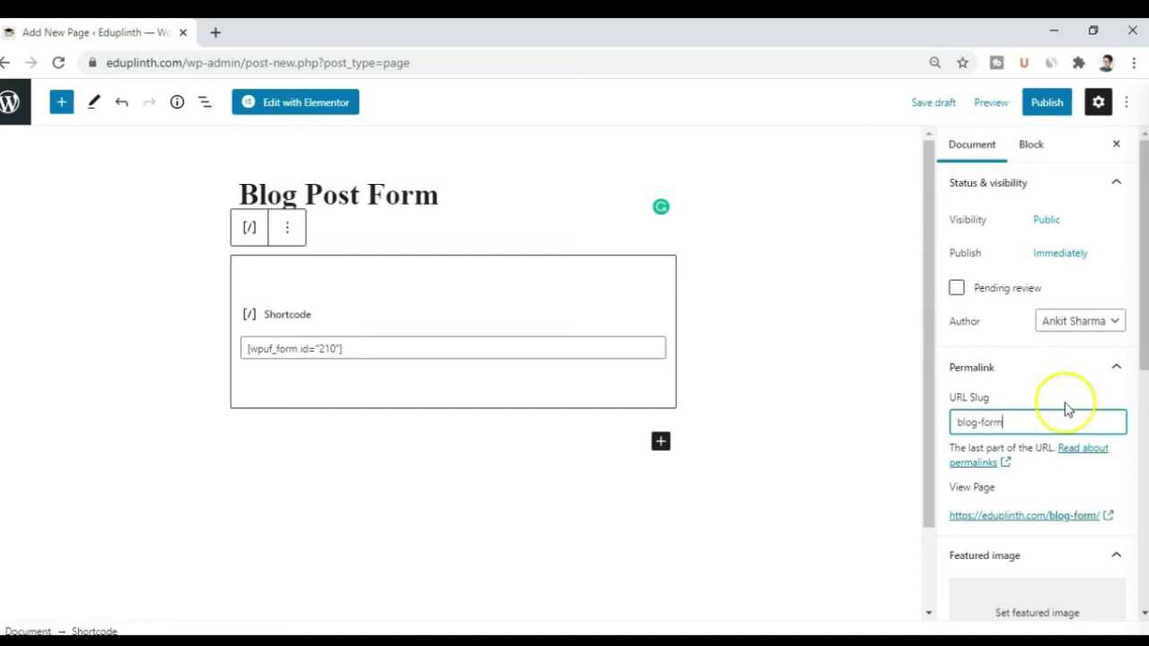
- Publish the page and view the live form in a new tab
click(1042, 104)
click(999, 111)
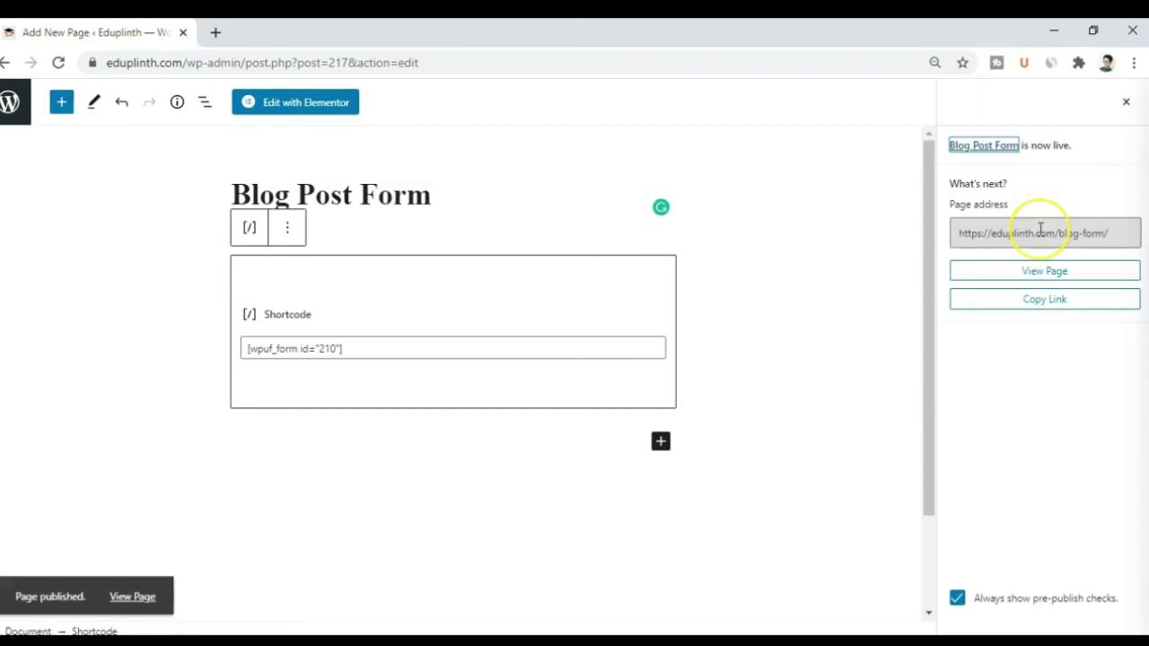
click(1051, 274)
click(1049, 284)
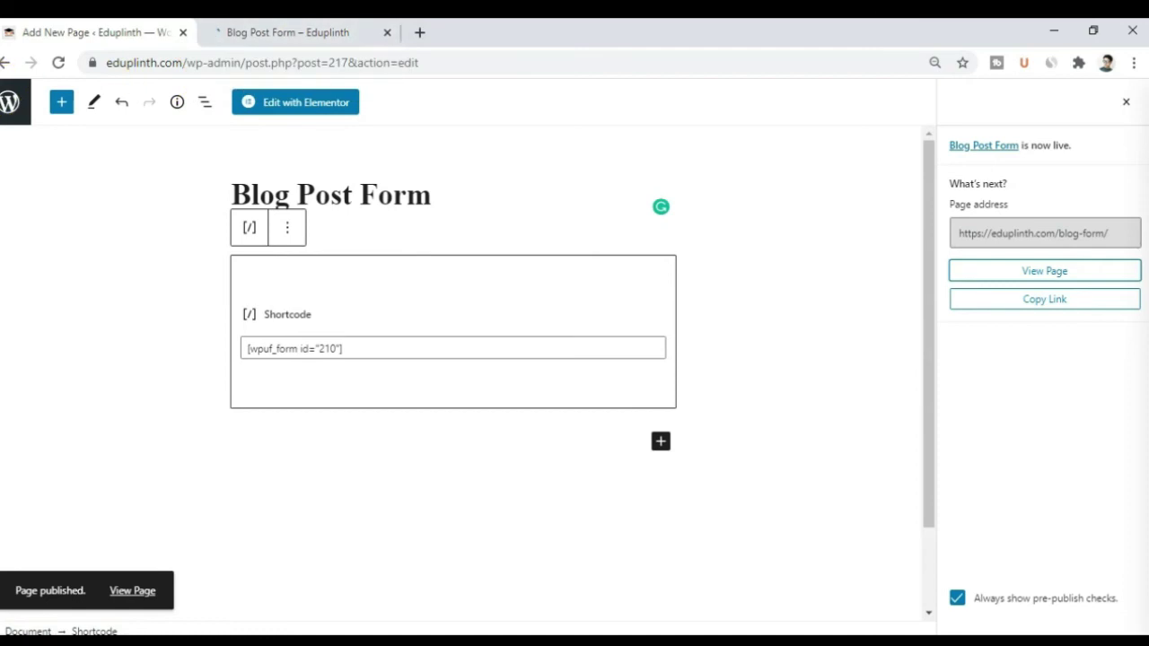
click(15, 102)
click(305, 33)
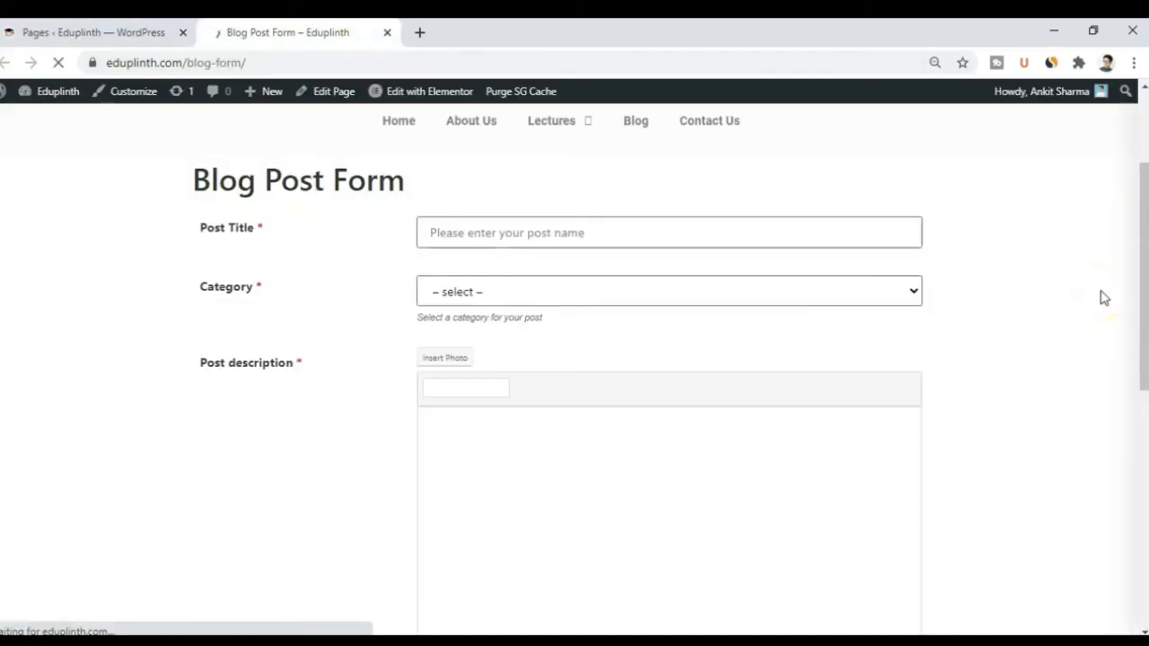
- Enter 'Test Blog post' as the title and choose the 'articles' category
click(836, 231)
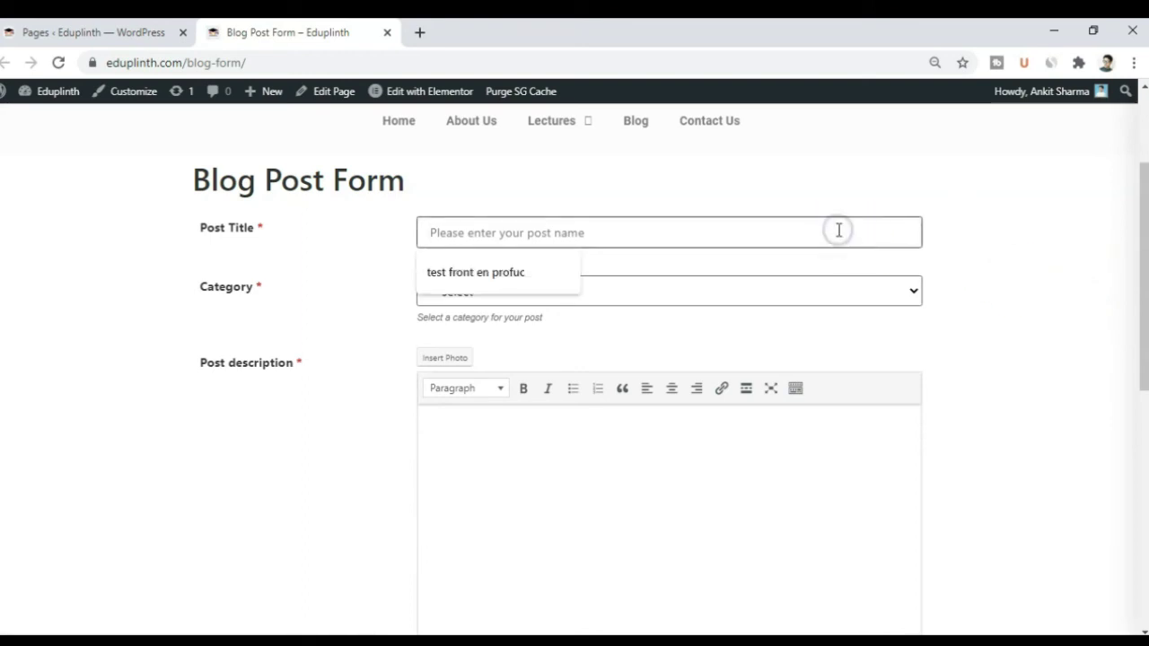
click(821, 226)
text(Test )
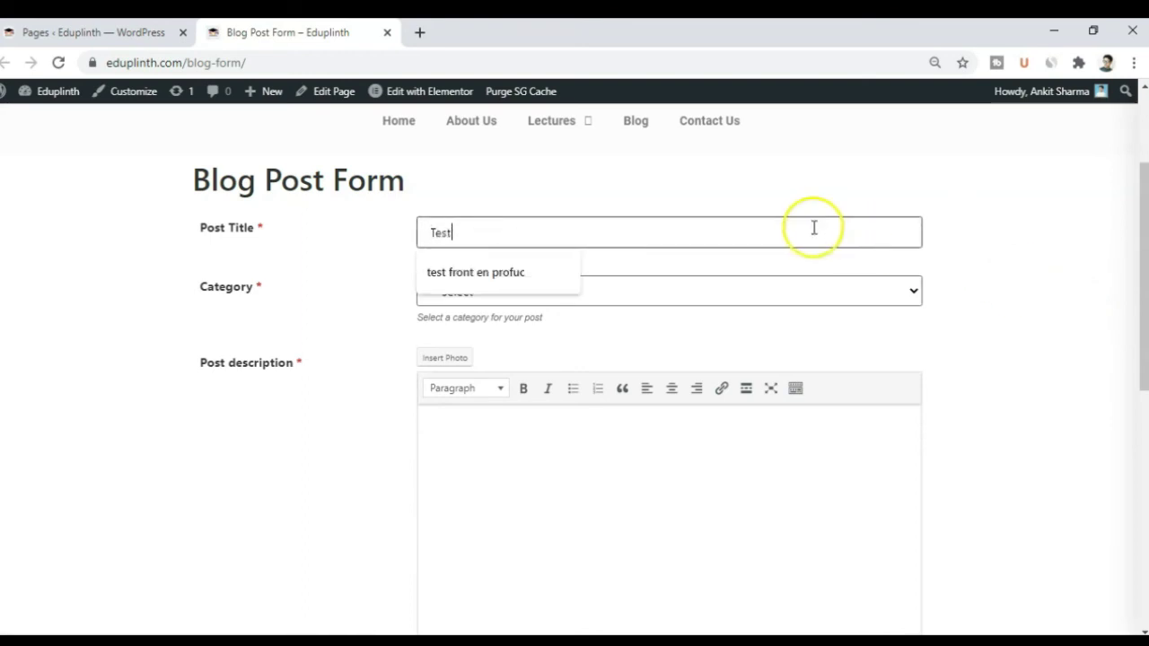
text(Blog post)
click(736, 282)
click(732, 329)
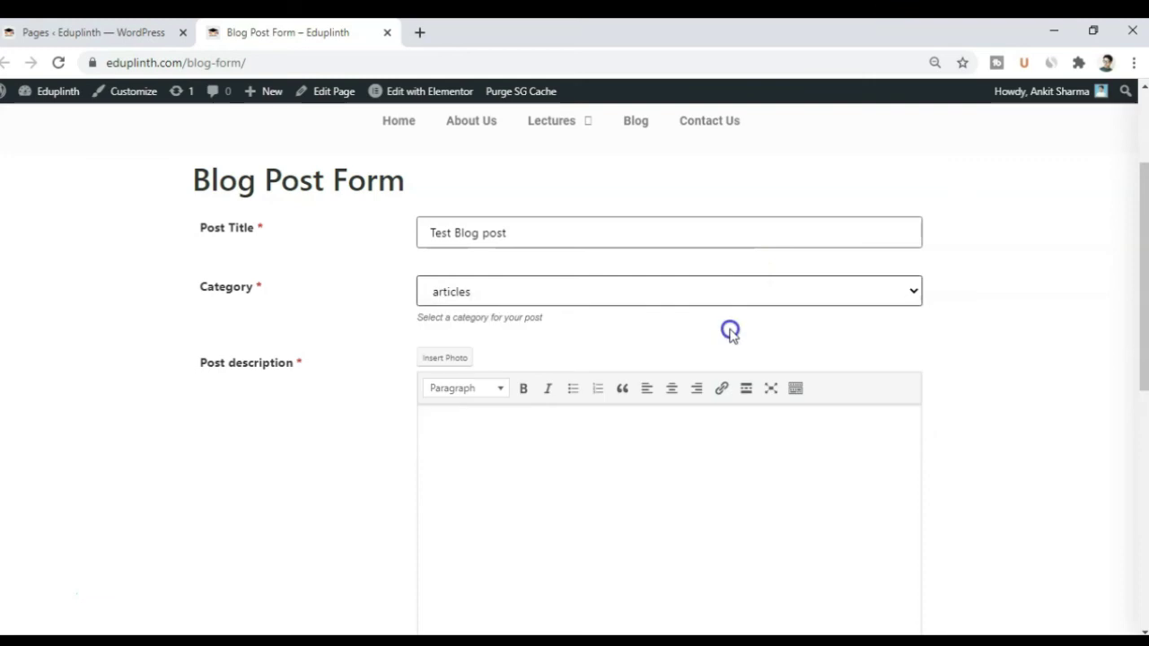
- Fill the post description with three lorem-ipsum sample paragraphs
click(557, 478)
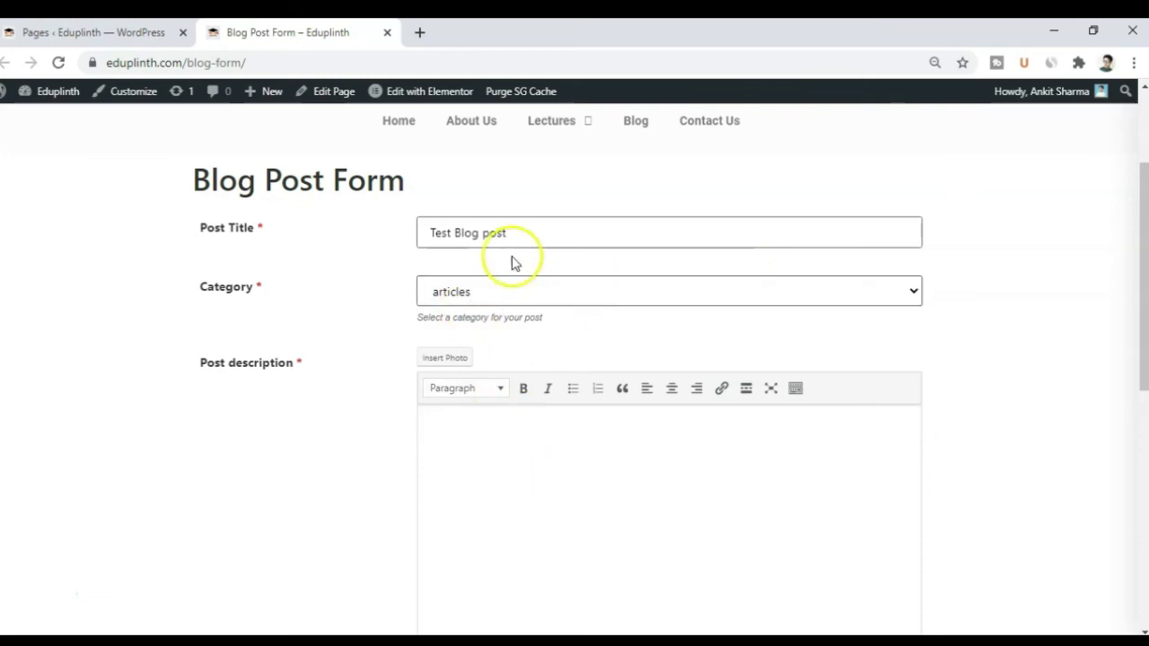
text(Lorem ipsum)
text(dolor sa)
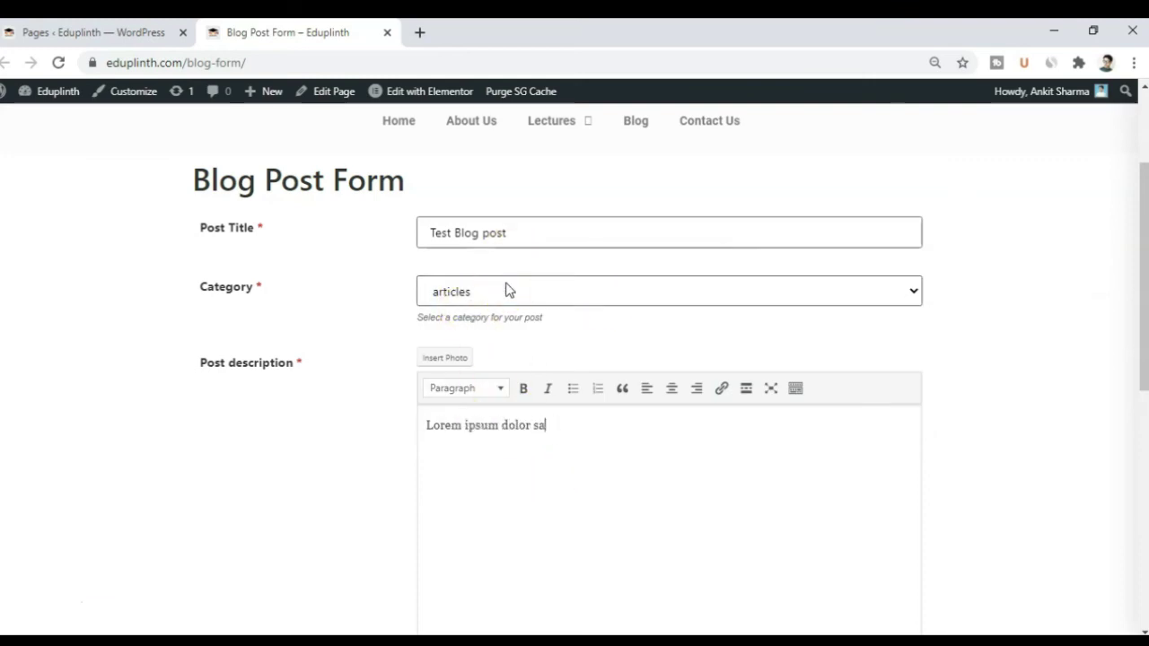
text(mple text.)
key(ctrl+a)
key(ctrl+c)
key(Right)
key(Return)
key(ctrl+v)
key(ctrl+v)
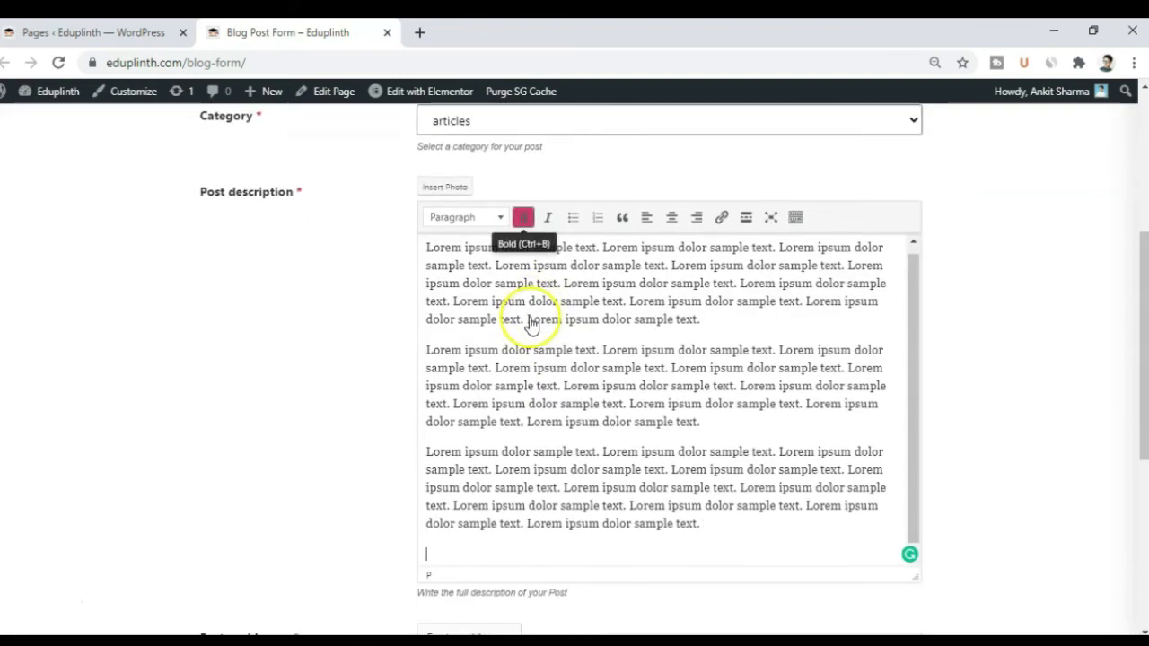
scroll(537, 377, down, 3)
key(BackSpace)
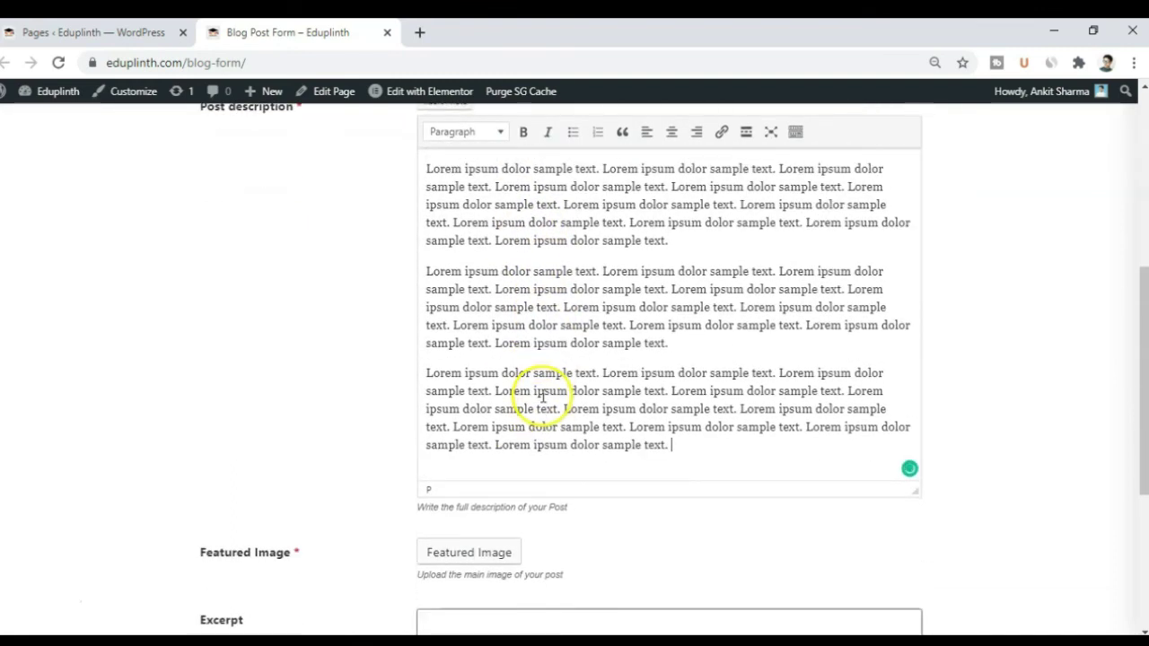
scroll(518, 429, down, 3)
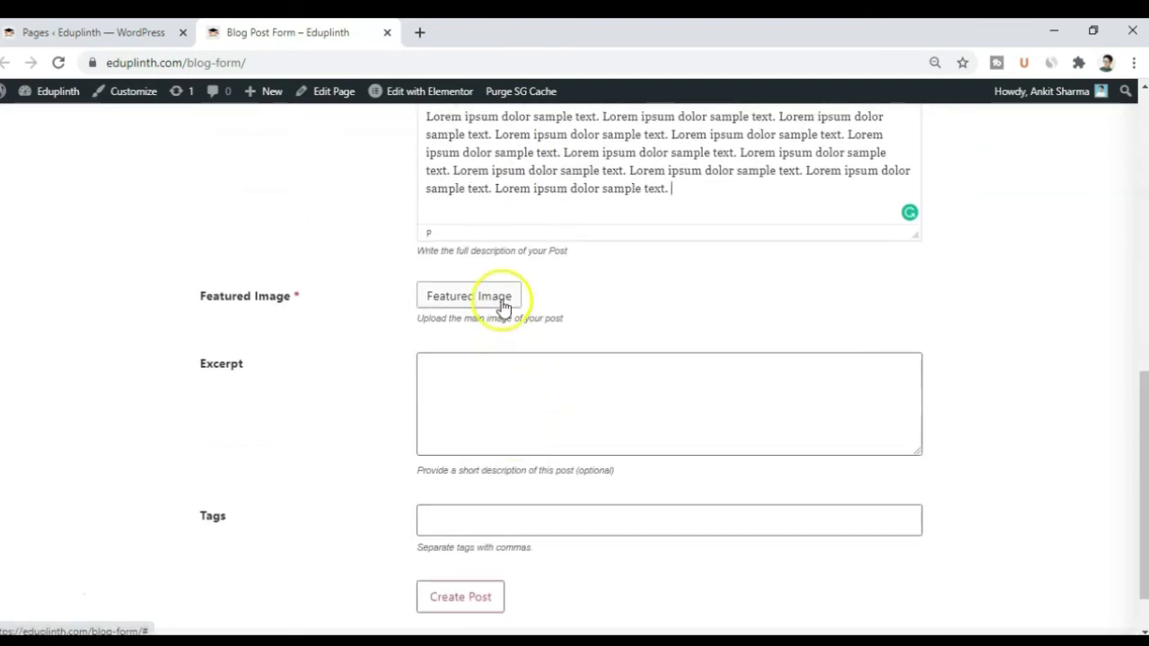
- Upload 'EDUPLINTH Thumbnail (5).jpg' as the featured image and submit the post
click(503, 305)
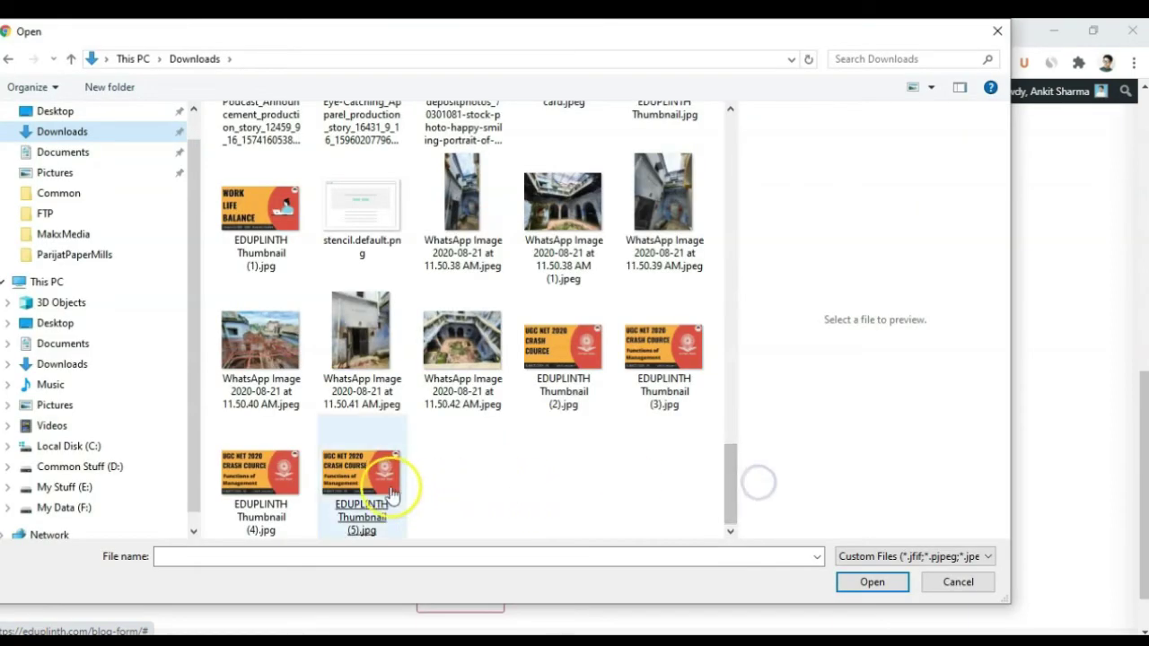
double_click(392, 485)
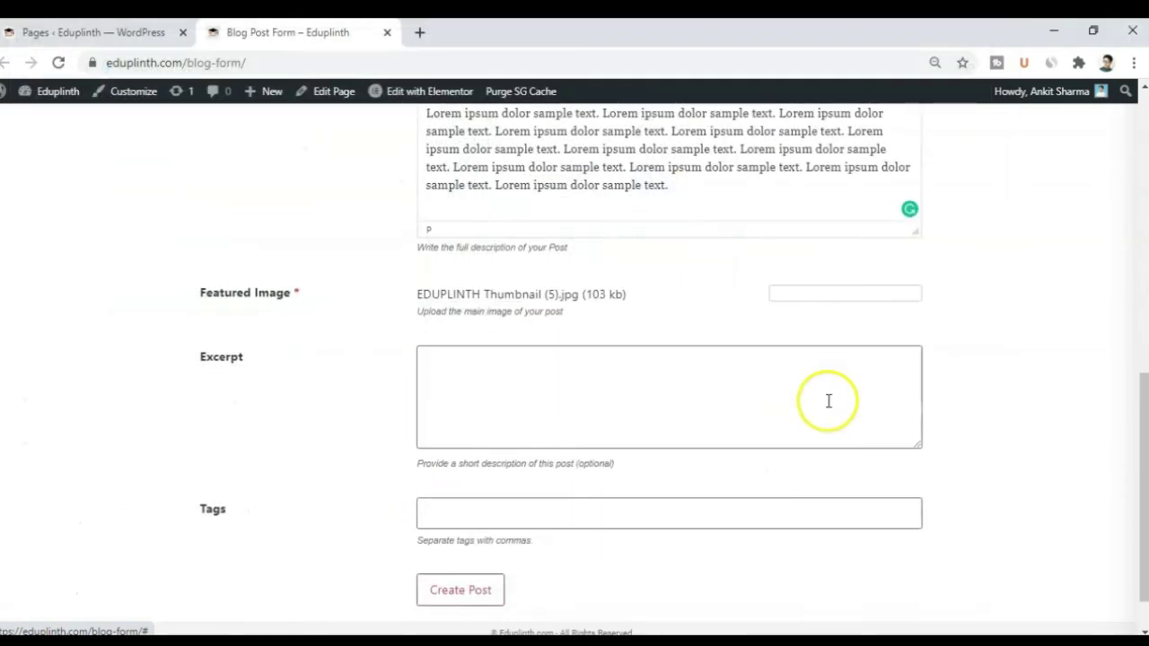
scroll(621, 311, down, 2)
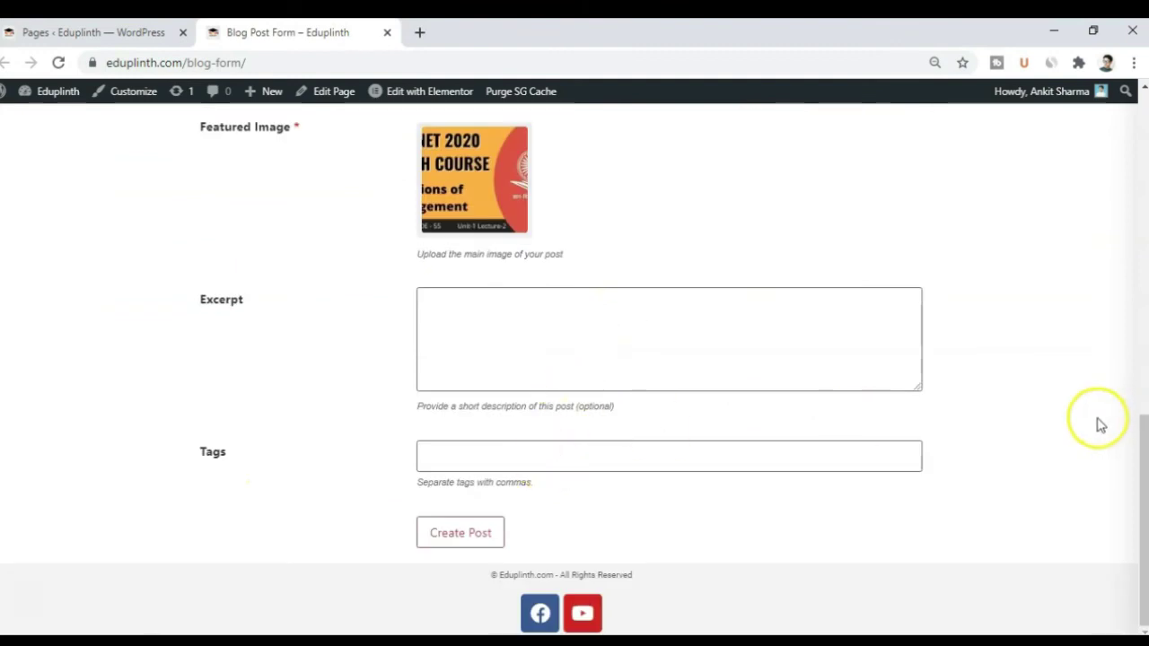
click(461, 539)
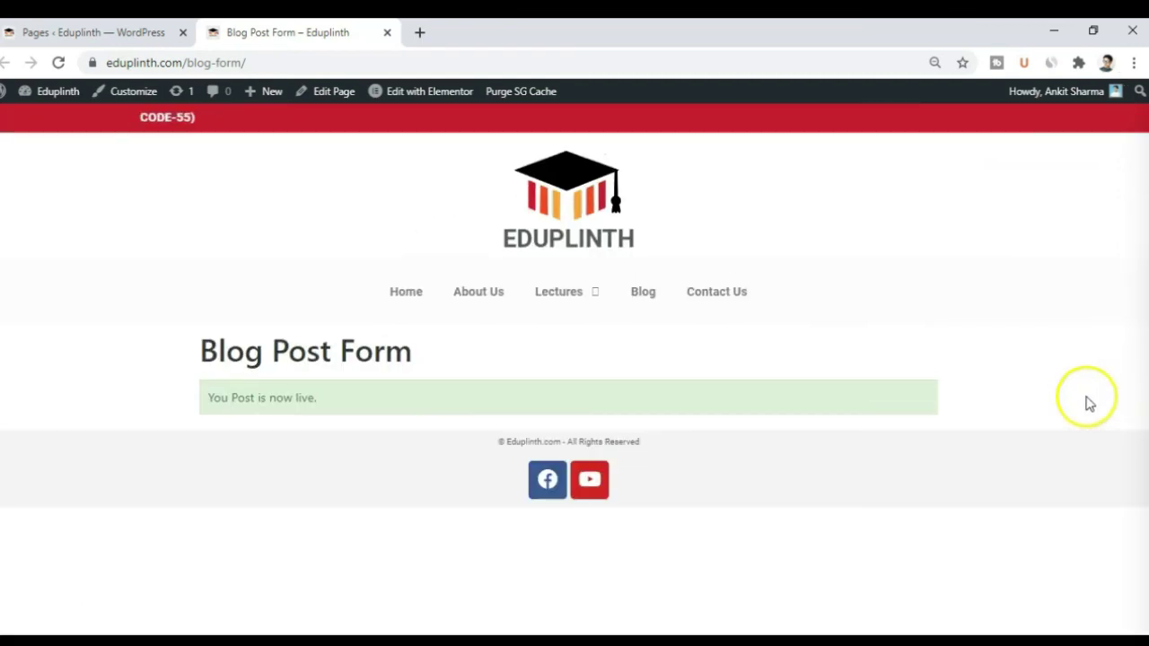
- Open the site's Blog listing in a new tab
click(241, 405)
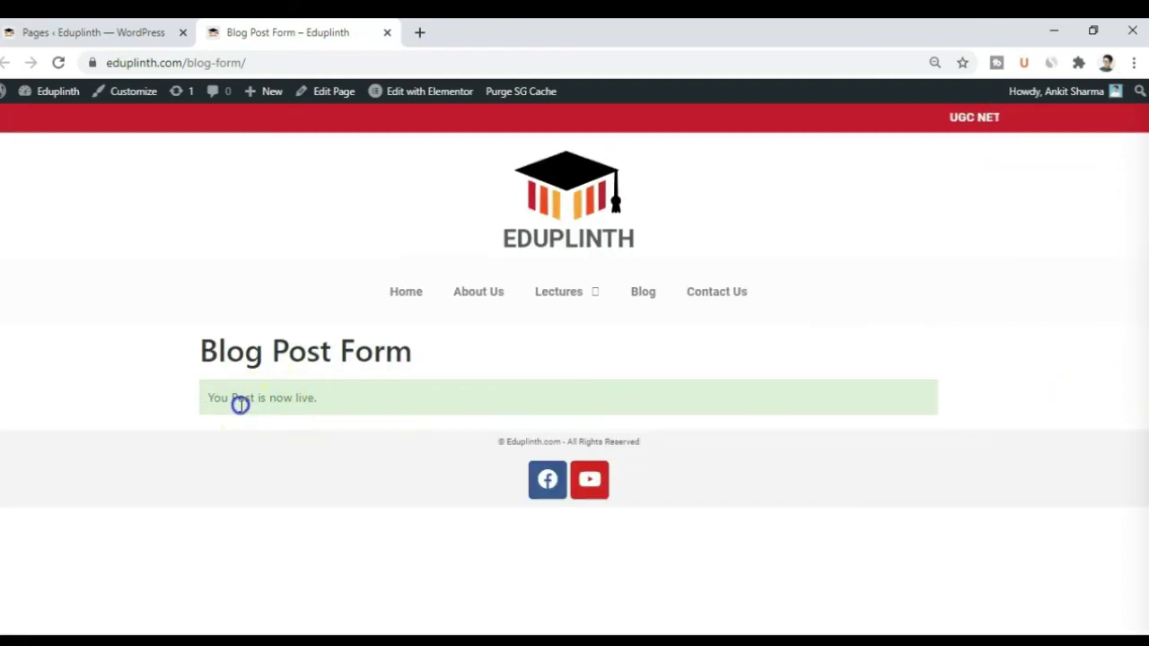
triple_click(240, 405)
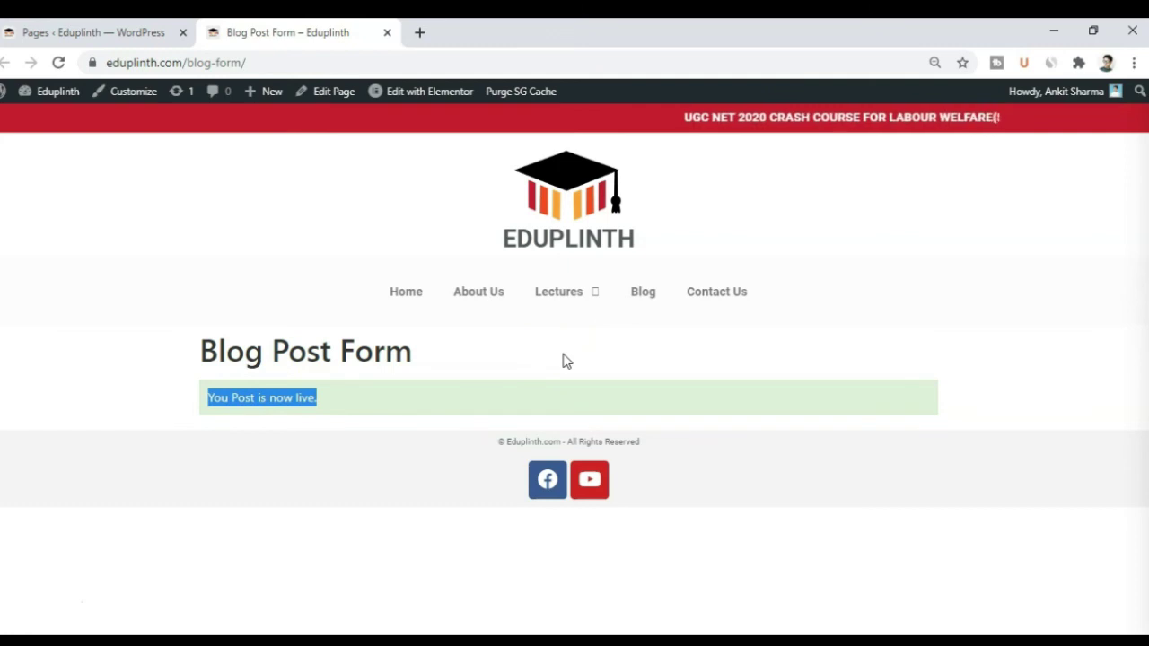
right_click(641, 298)
click(649, 305)
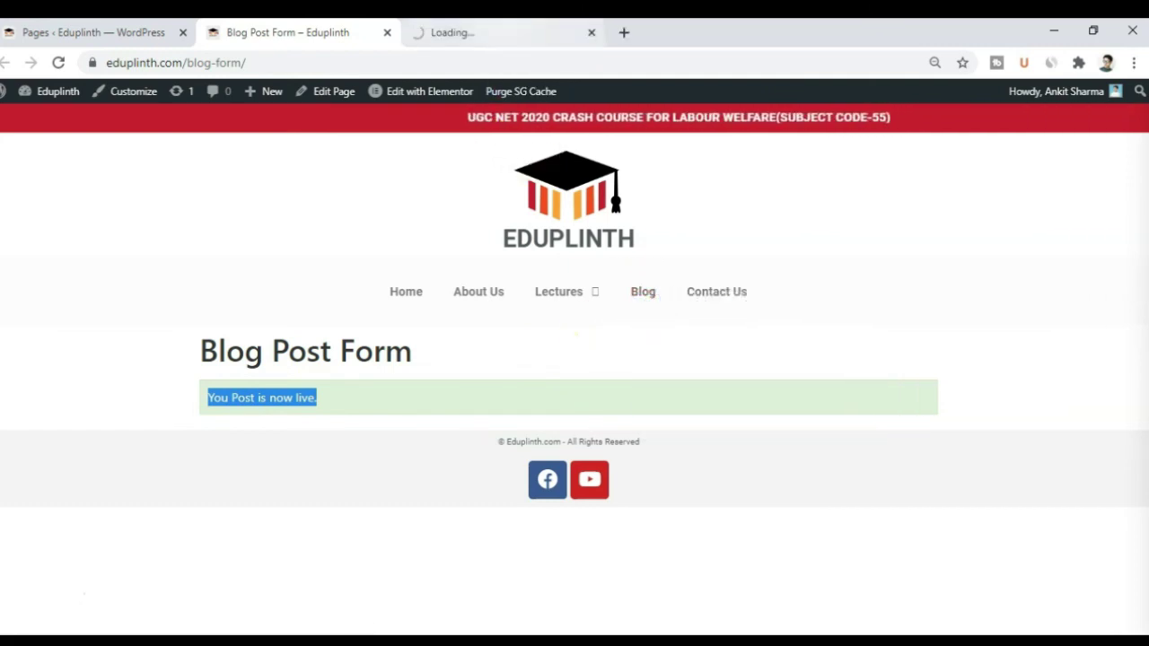
click(467, 33)
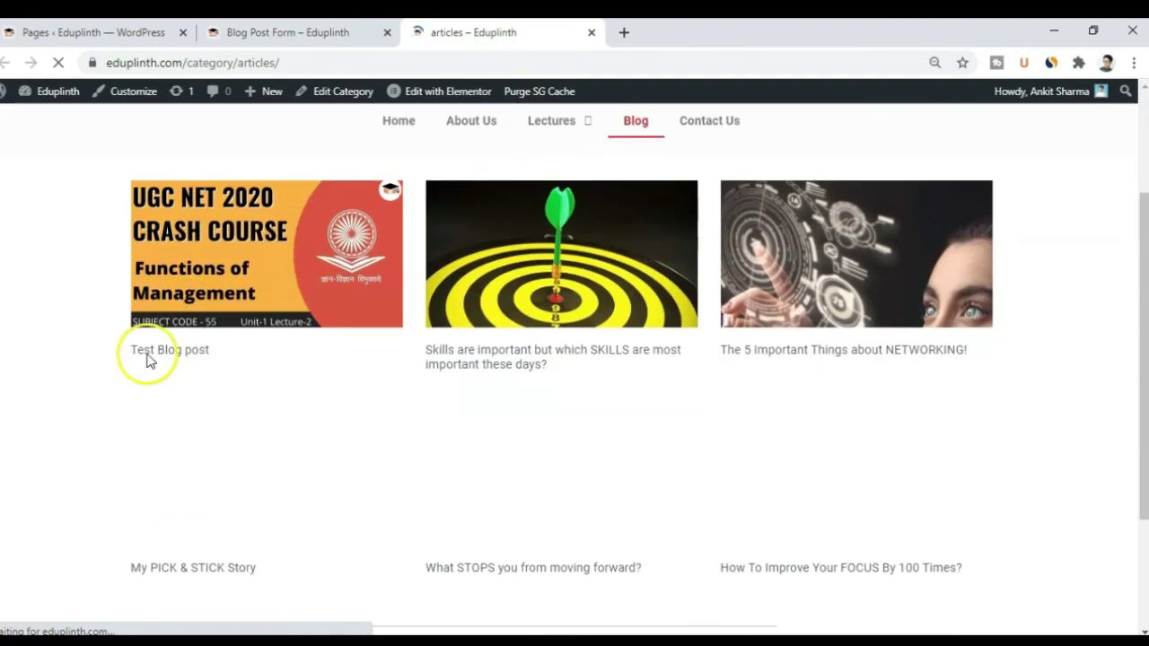
- Open 'Test Blog post' and check its thumbnail and lorem-ipsum paragraphs
click(229, 216)
scroll(404, 315, down, 2)
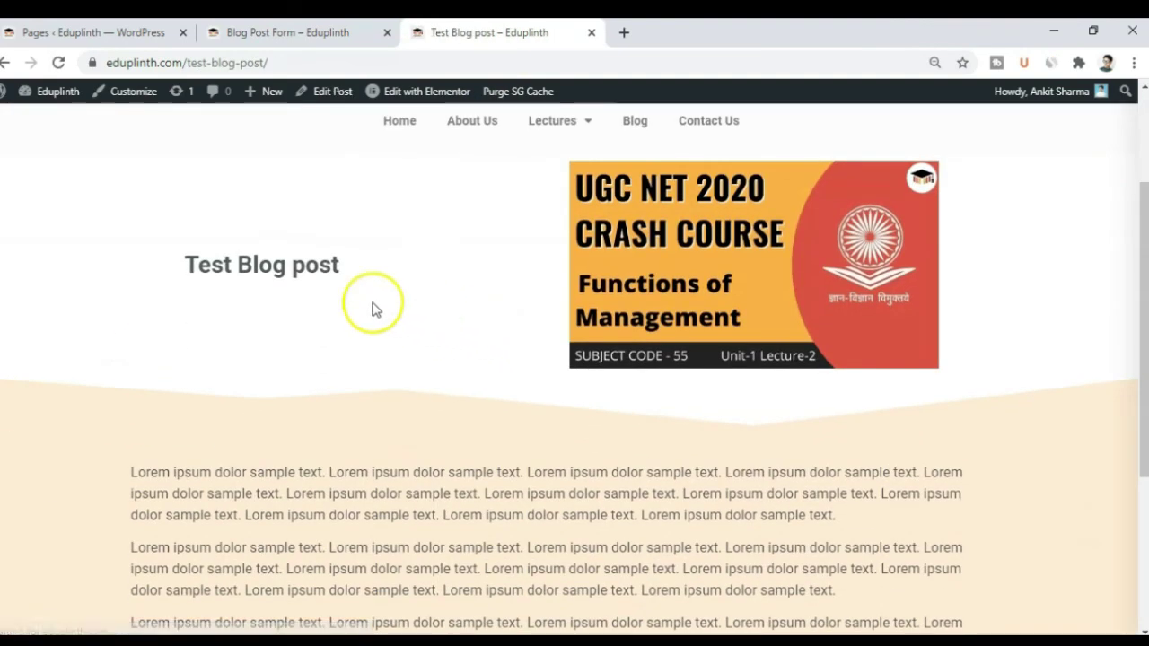
triple_click(257, 264)
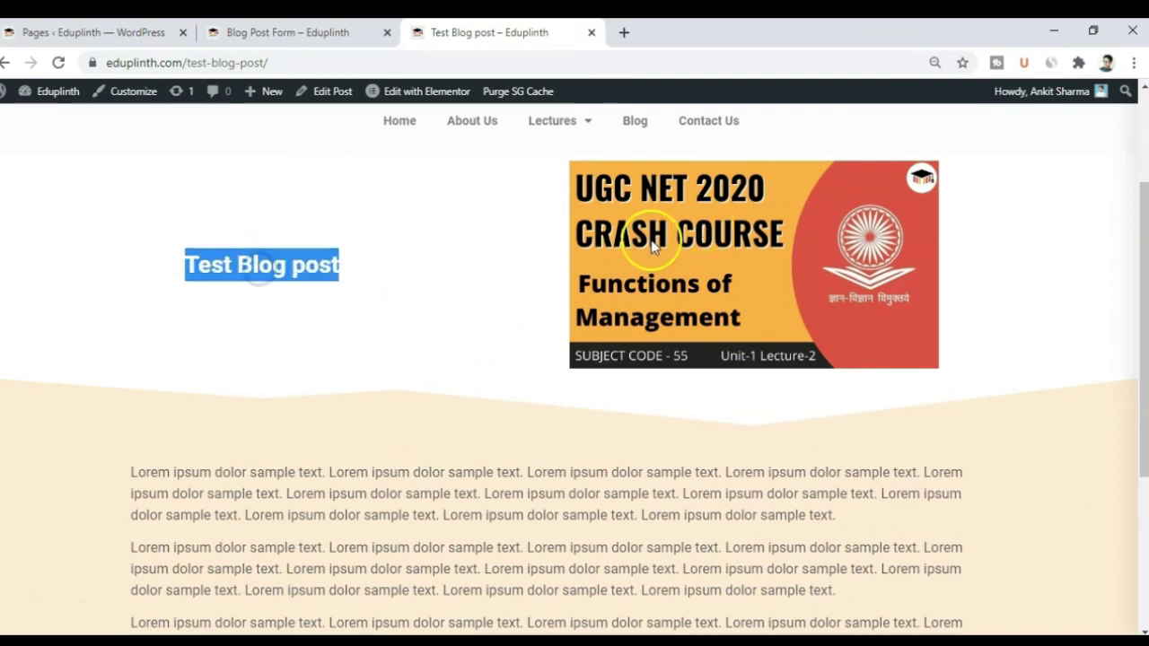
scroll(629, 300, down, 3)
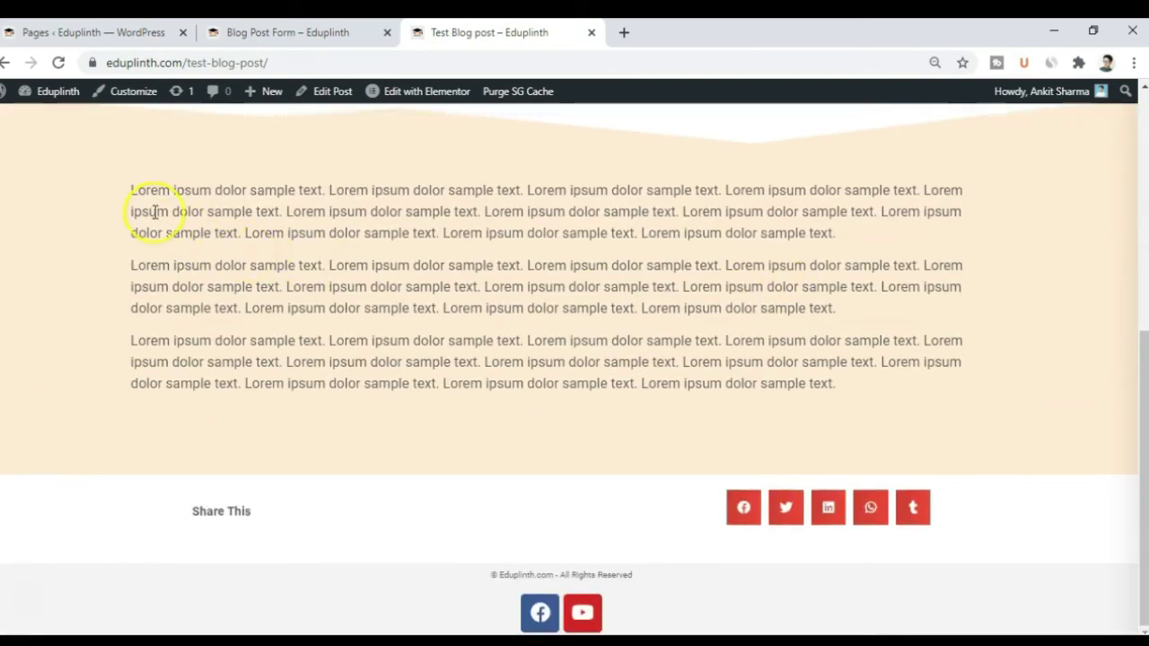
drag(154, 212, 872, 341)
click(872, 341)
scroll(797, 363, up, 1)
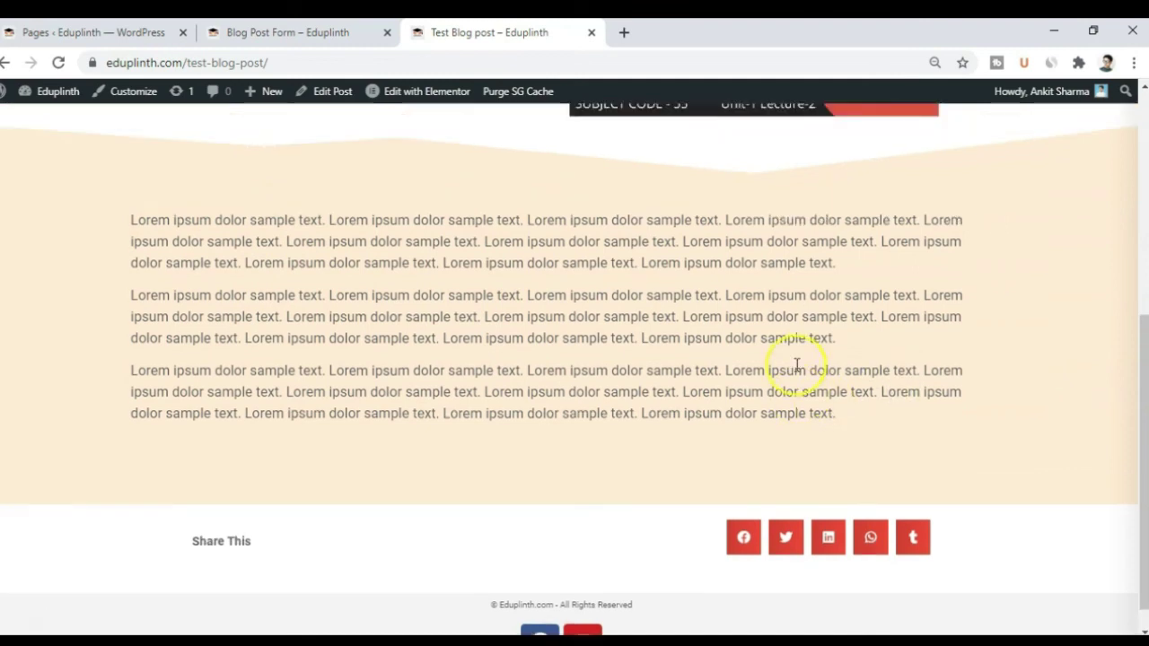